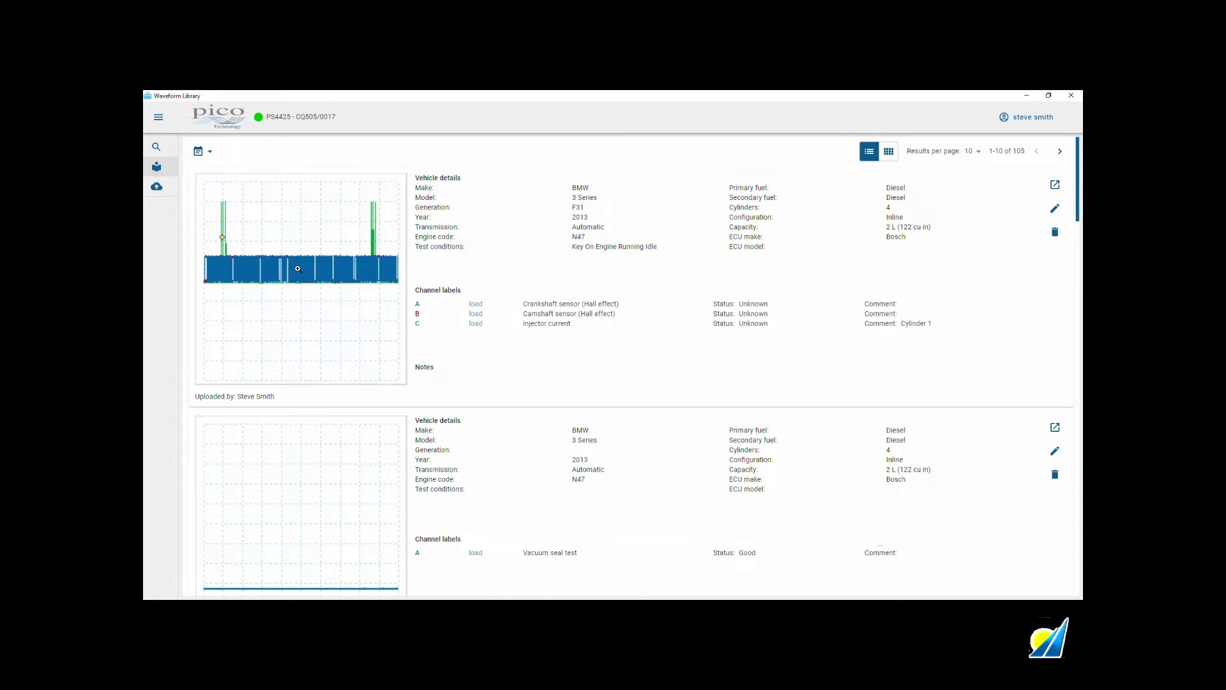
- Load the BMW library's crankshaft, camshaft and injector-current waveforms as references for channels A, B and C
click(476, 304)
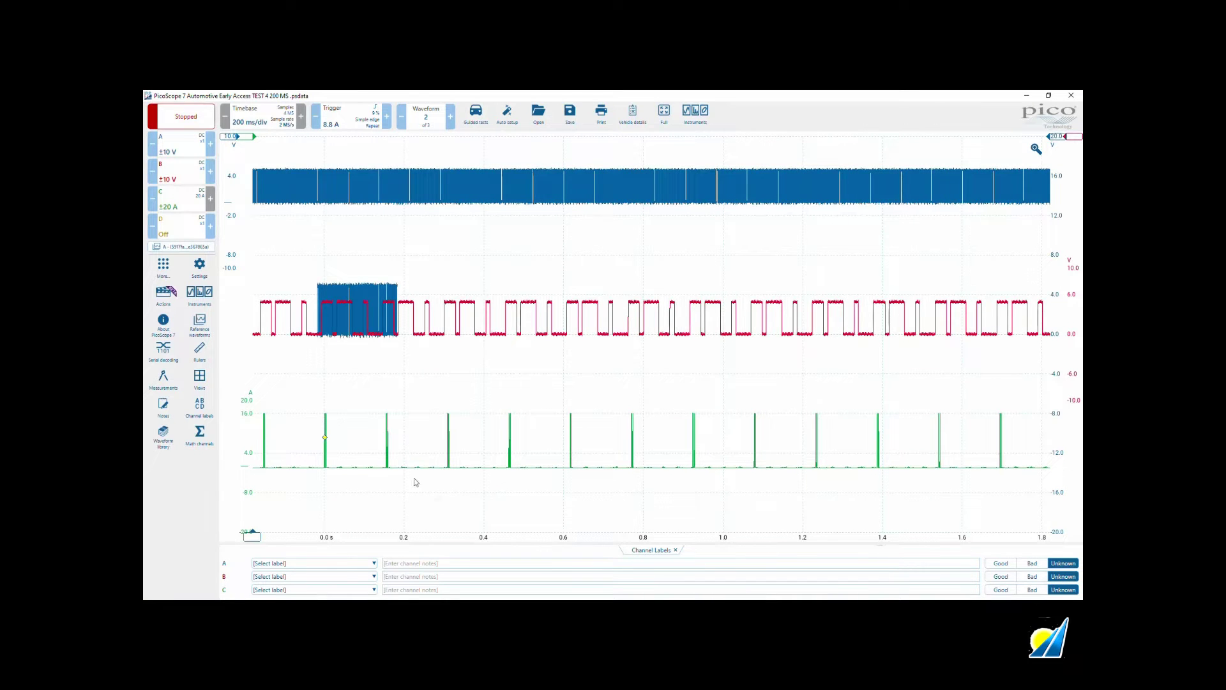
click(164, 434)
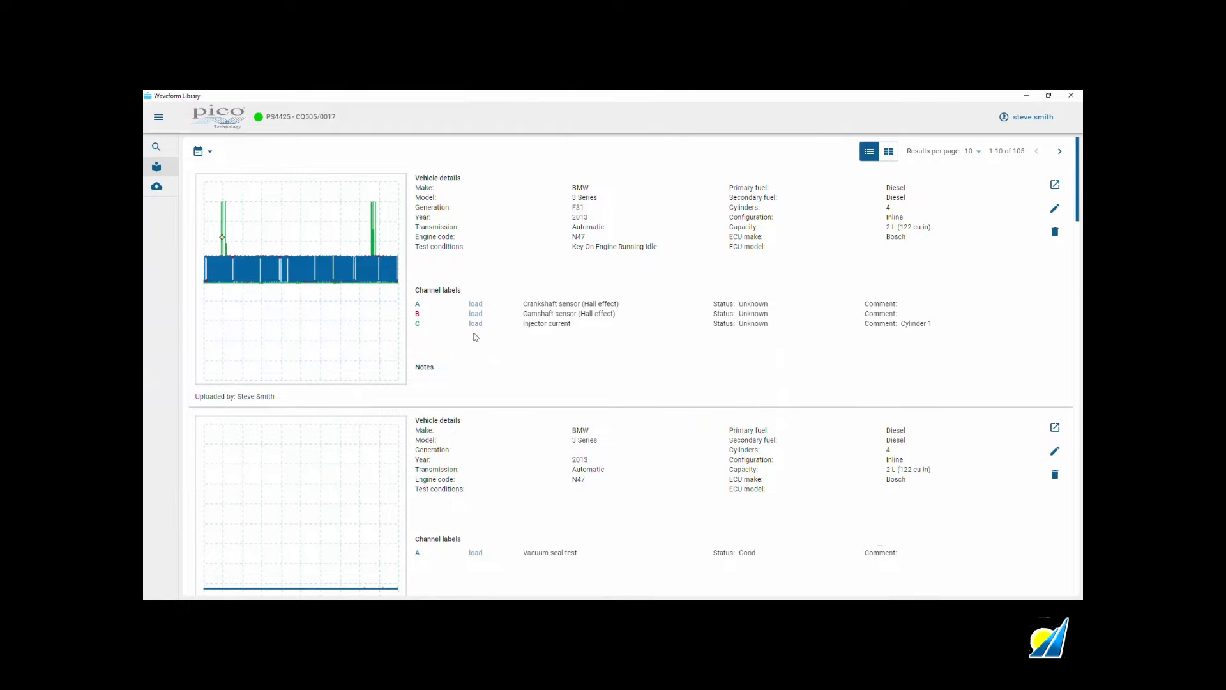
click(476, 313)
click(476, 323)
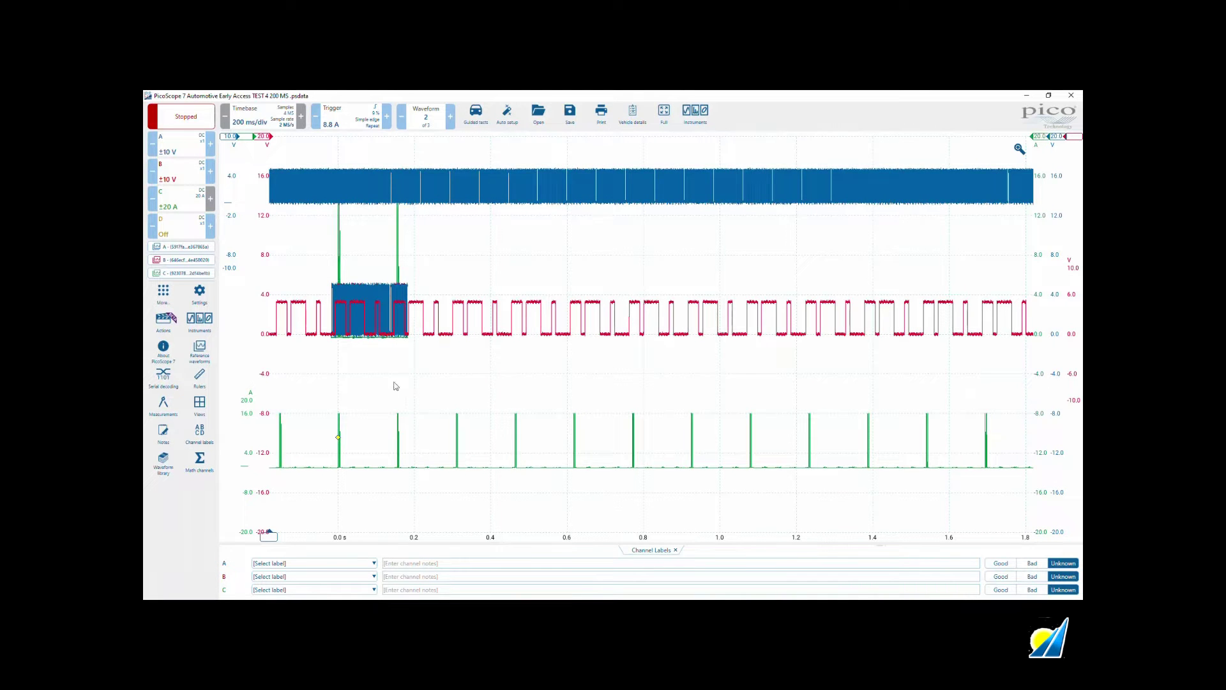
click(199, 403)
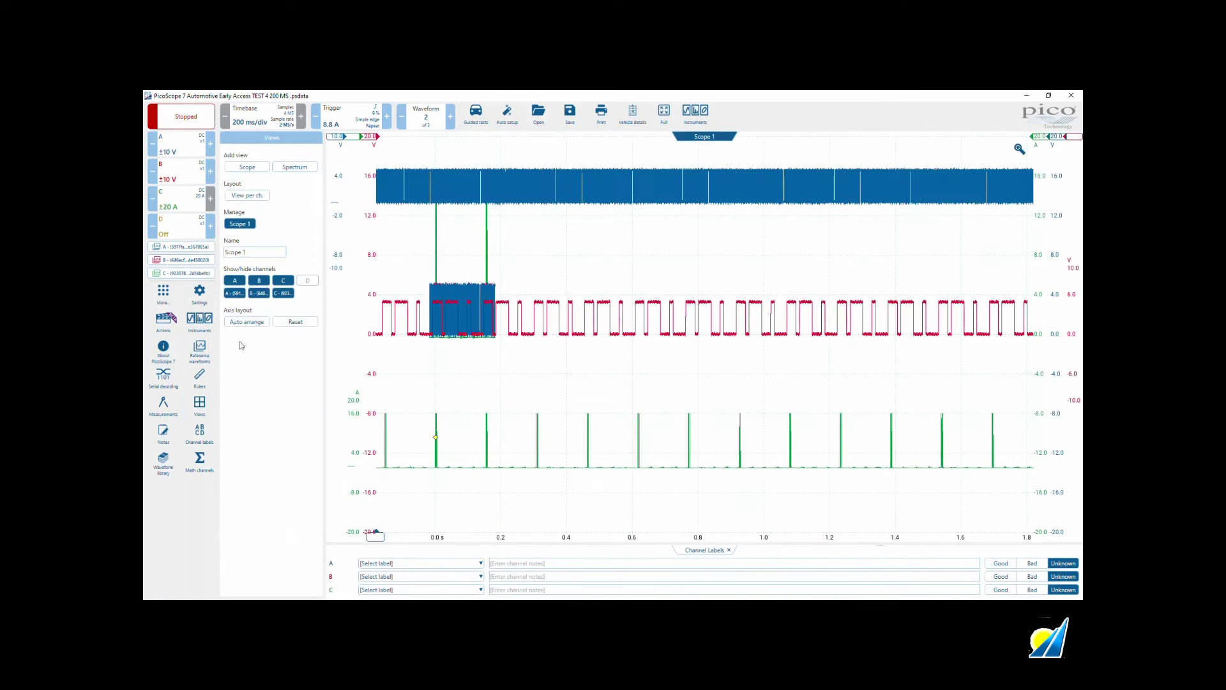
- Auto-arrange Scope 1's live and reference traces onto separate stacked axes
click(246, 321)
click(516, 384)
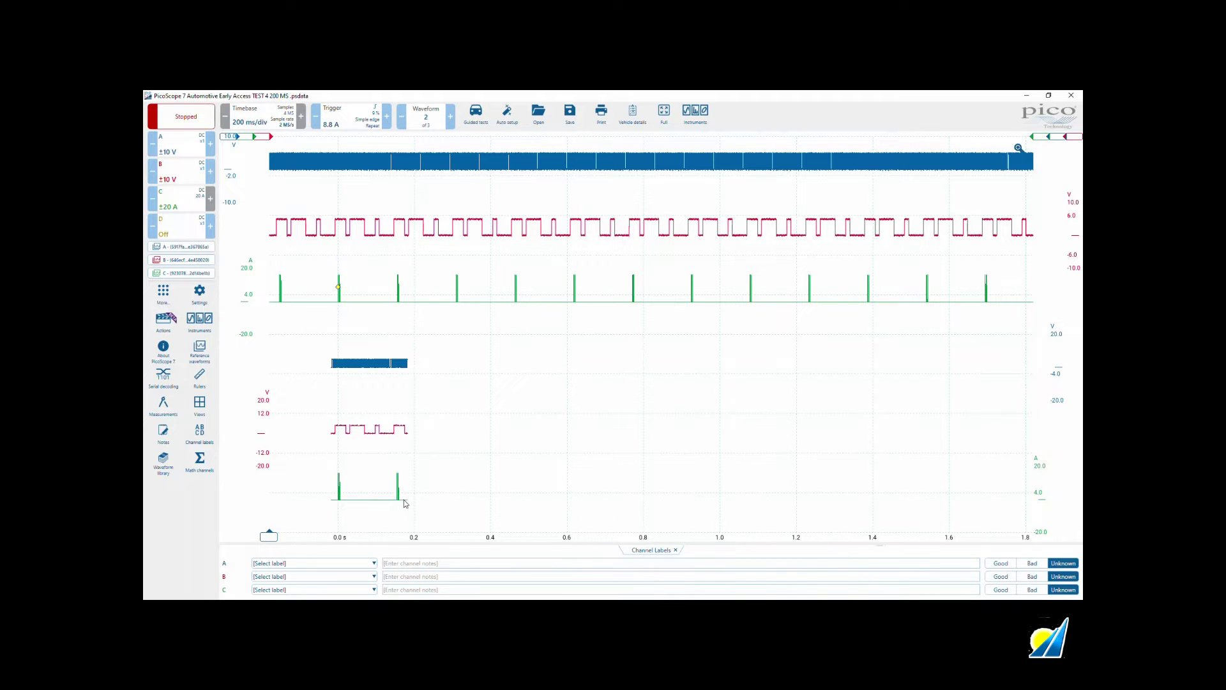
click(210, 409)
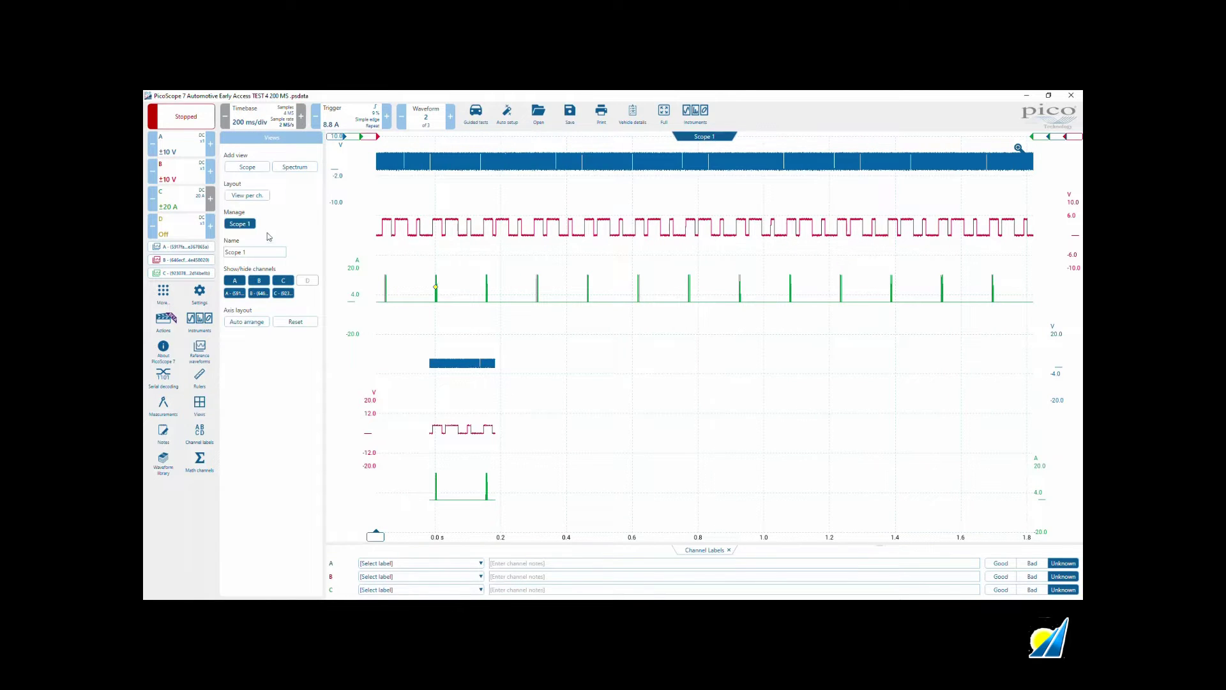
- Add a Scope 2 view beside Scope 1 showing reference waveforms A, B and C
click(244, 167)
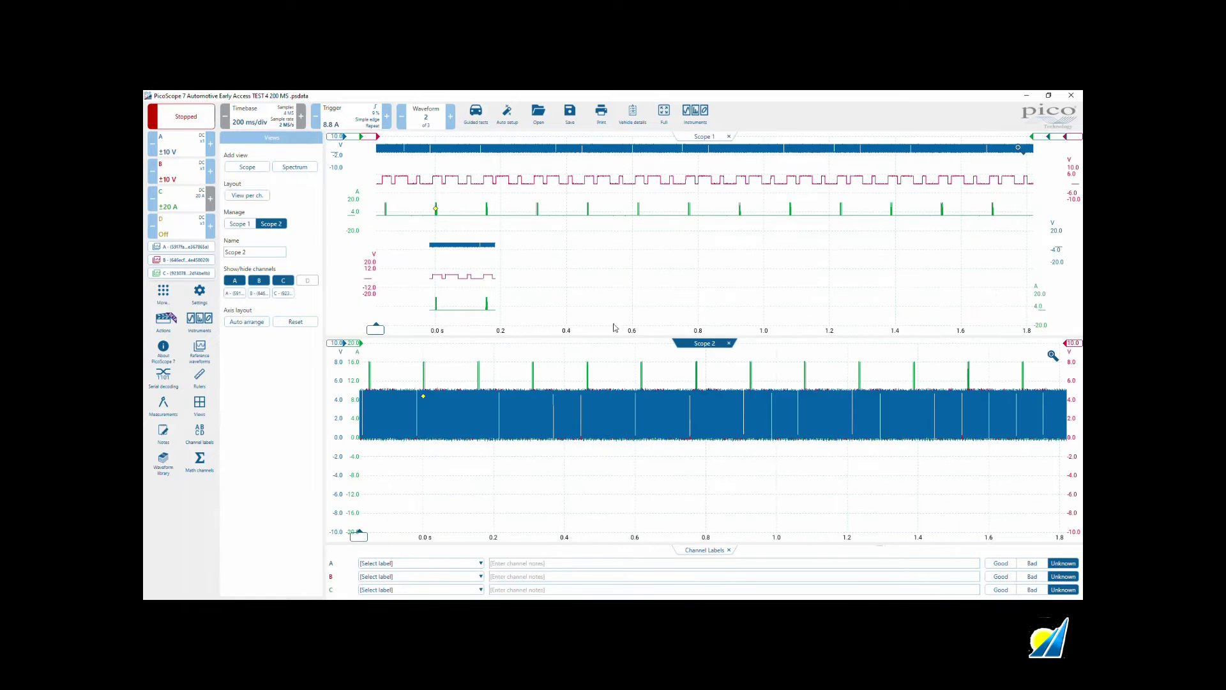
mouse_move(704, 344)
mouse_down()
mouse_move(789, 377)
mouse_move(715, 337)
mouse_move(727, 339)
mouse_up()
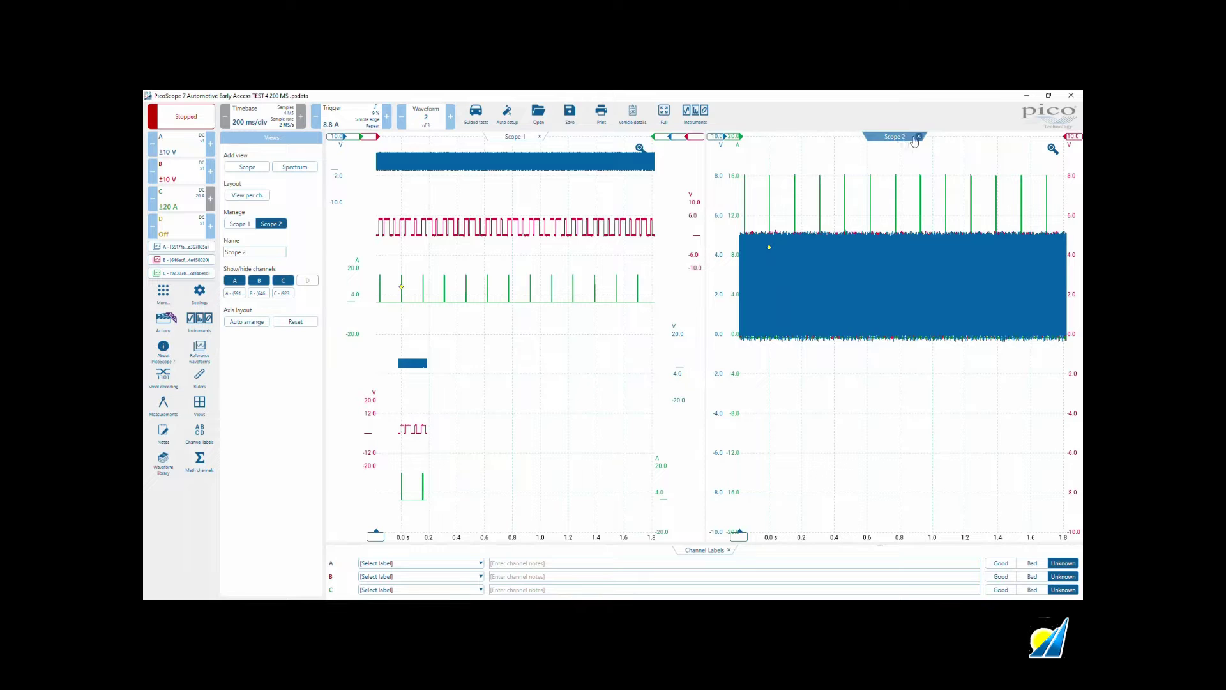
click(232, 293)
click(259, 293)
click(283, 293)
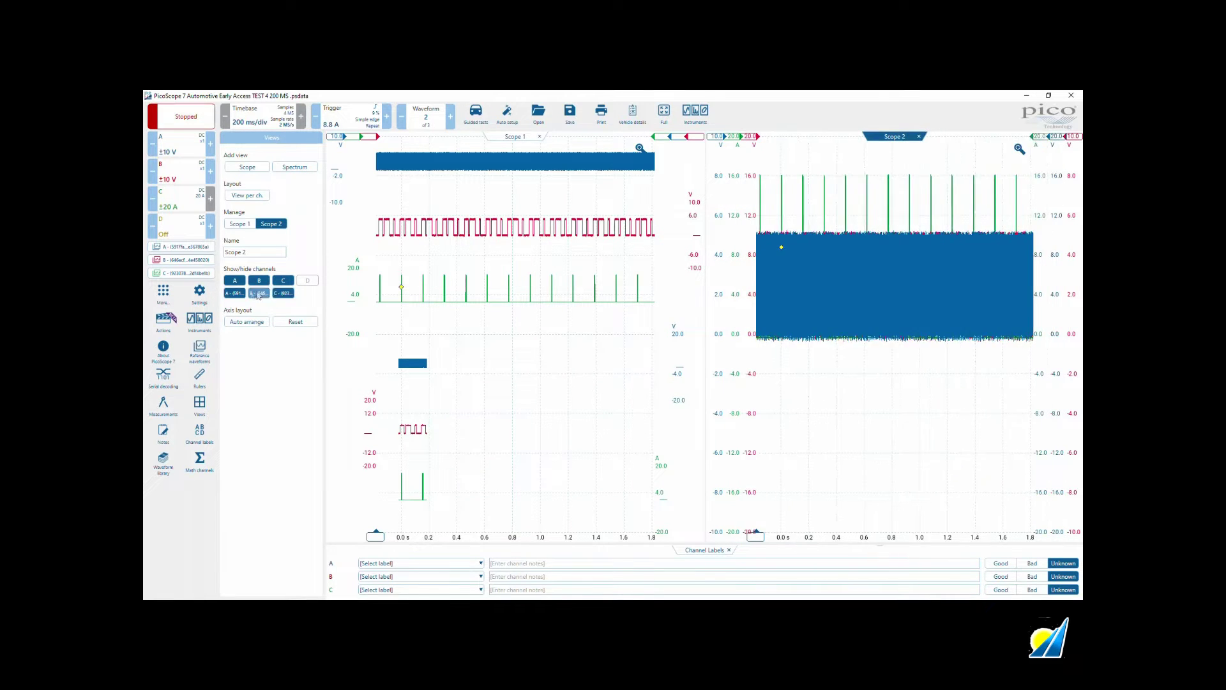
- Hide live channels A, B and C in Scope 2
click(235, 280)
click(259, 280)
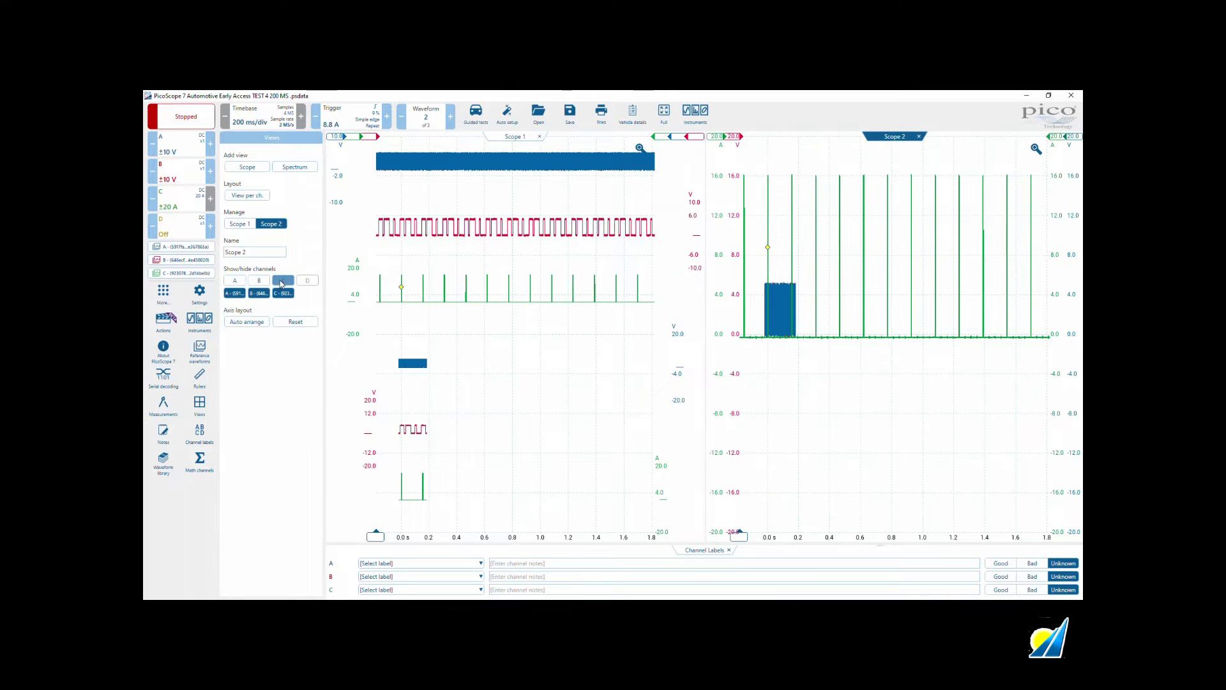
click(282, 282)
click(873, 457)
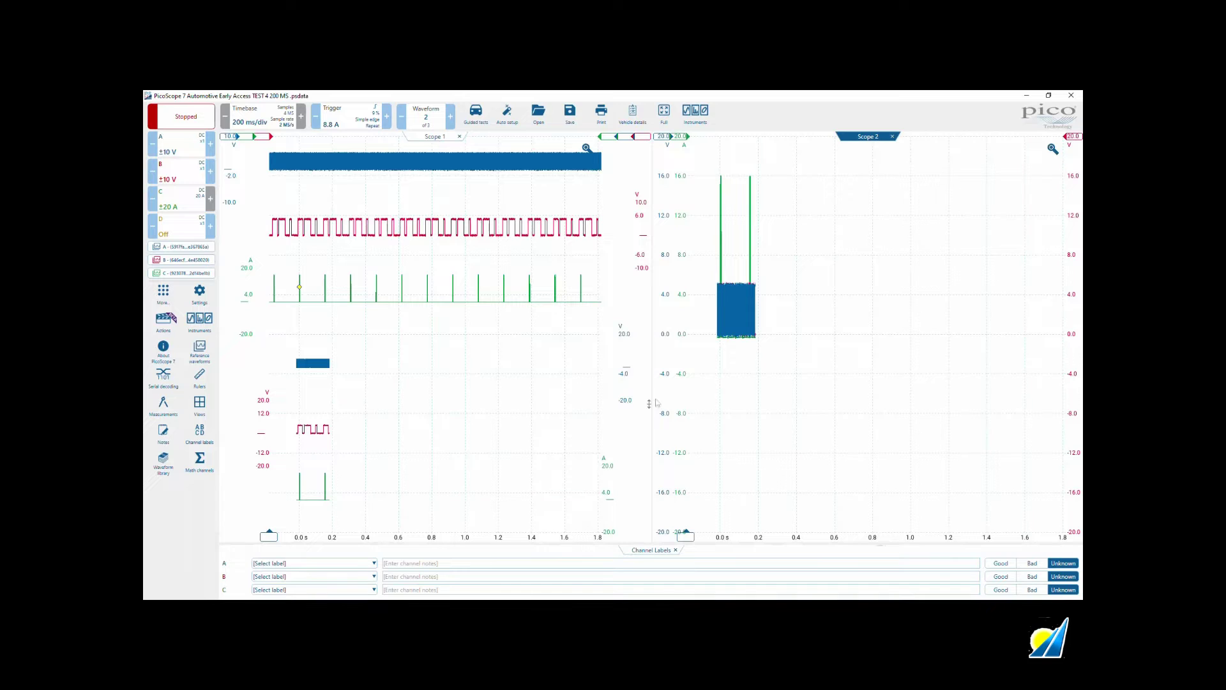
click(1053, 149)
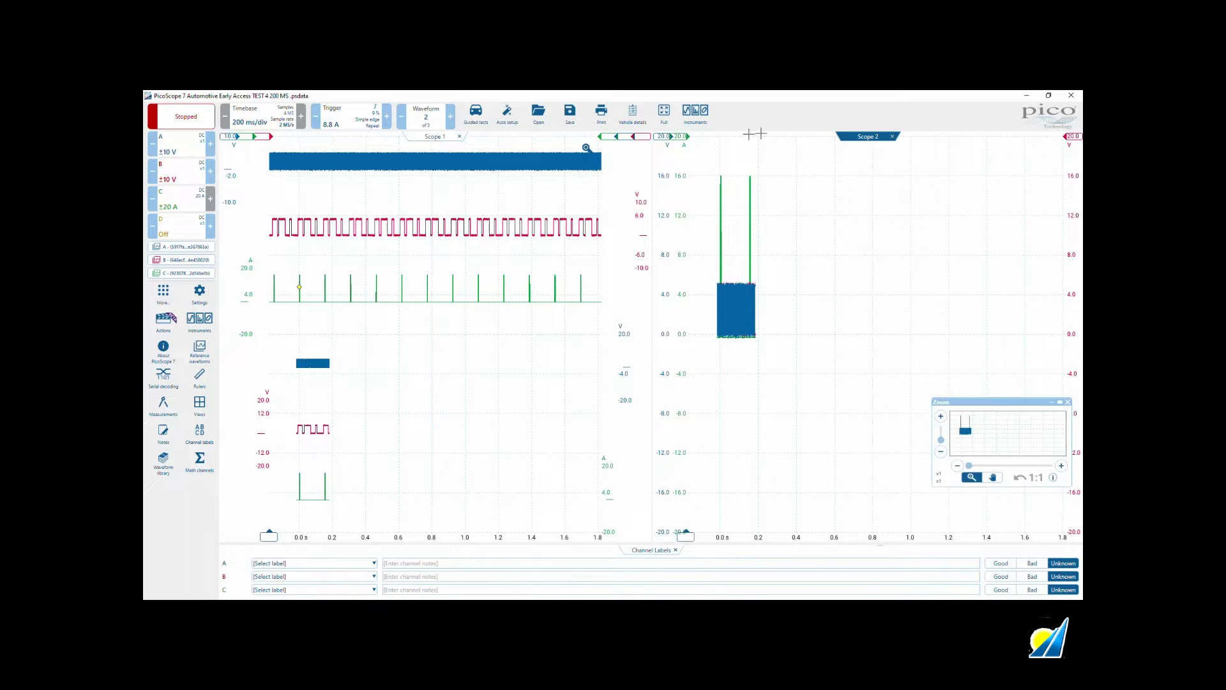
- Zoom Scope 2 to about −50 to 250 ms and raise the crank trace above the cam trace
drag(707, 136, 774, 534)
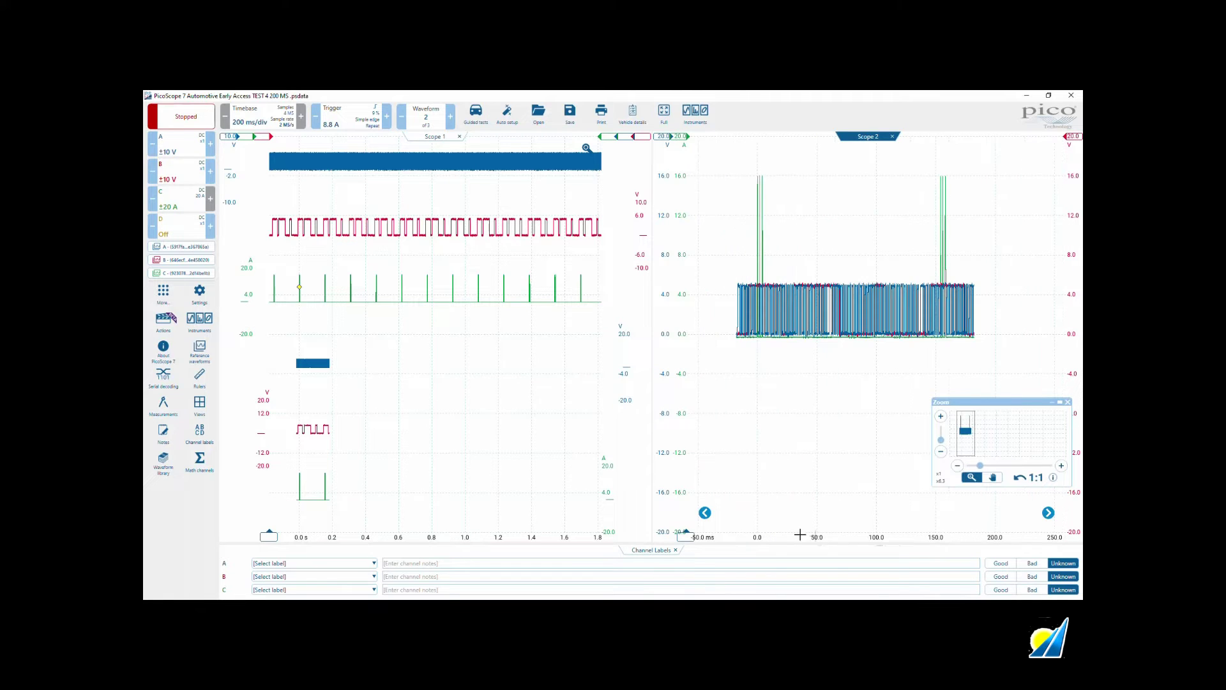
click(1052, 401)
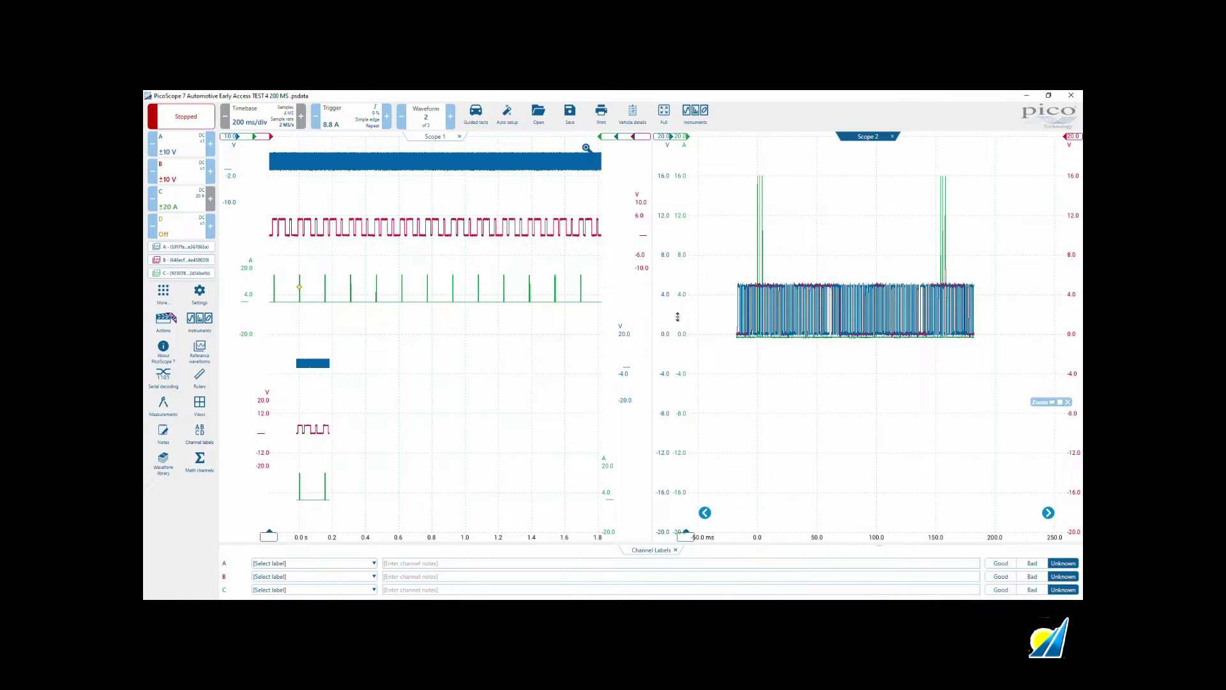
drag(665, 314, 668, 230)
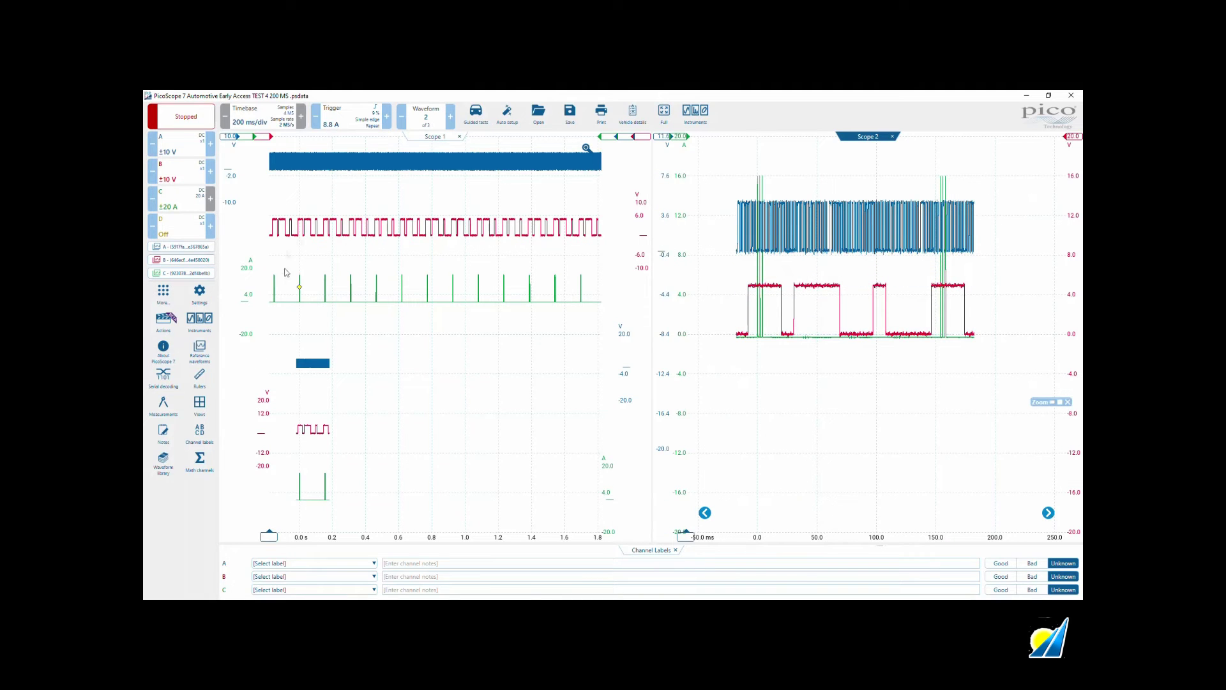
click(433, 137)
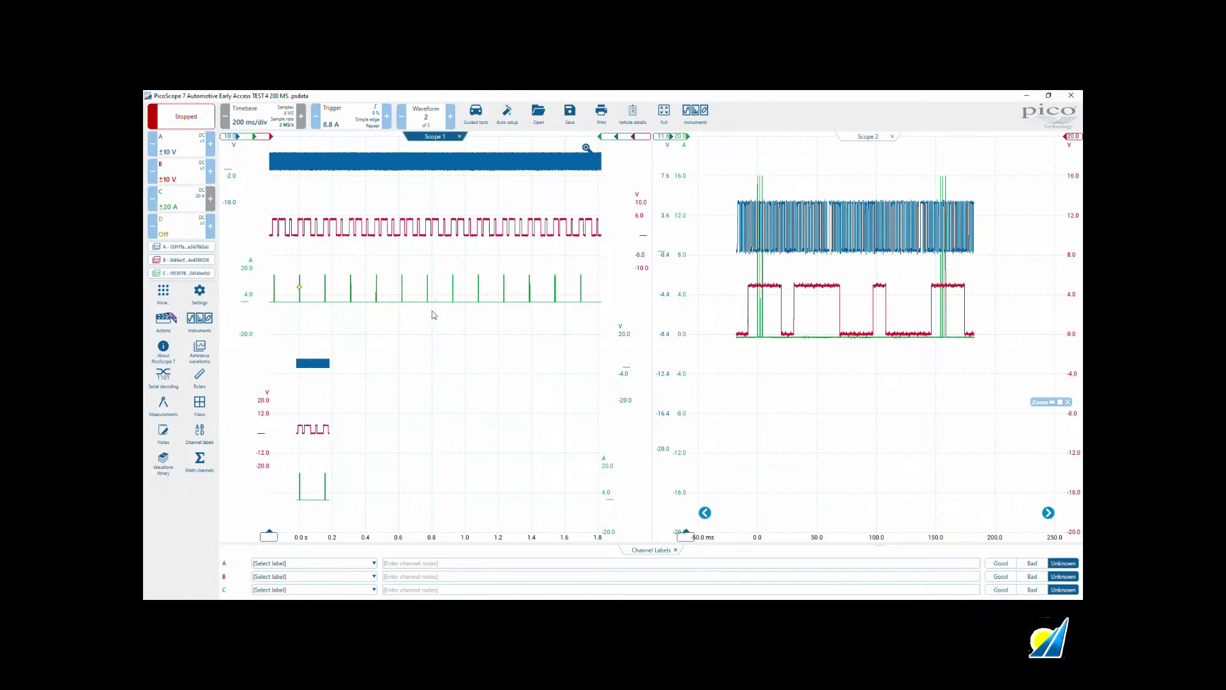
- Hide reference waveforms A, B and C in Scope 1
click(199, 402)
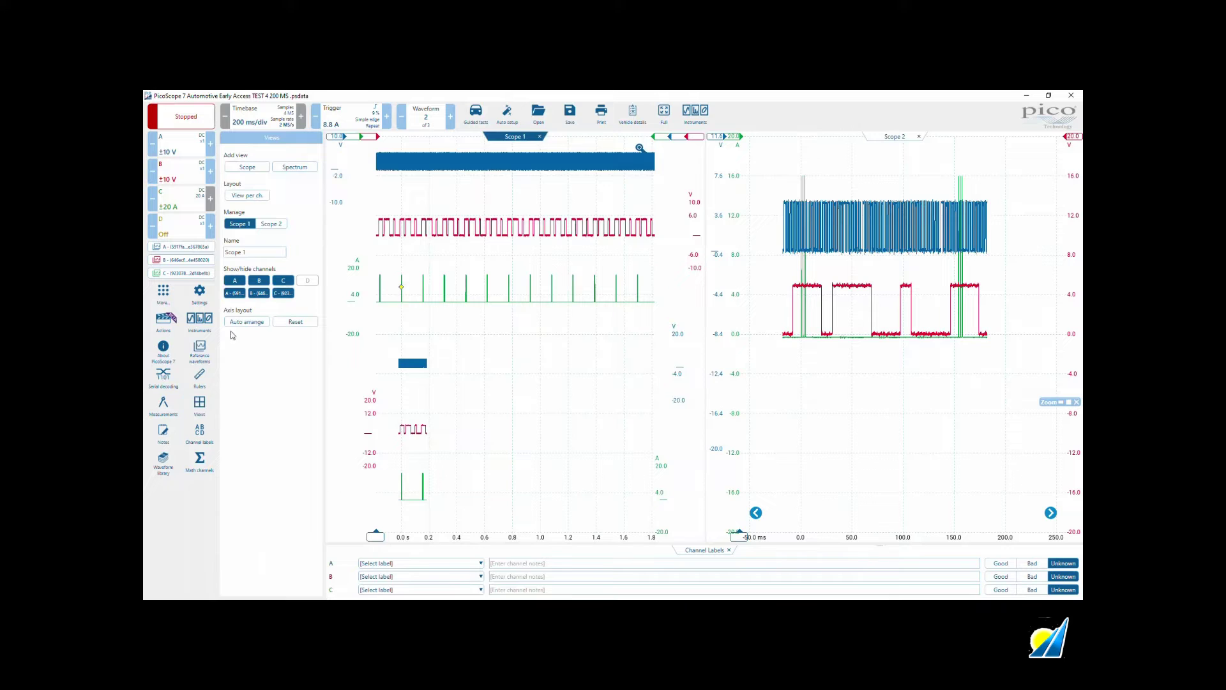
click(235, 293)
click(258, 293)
click(282, 292)
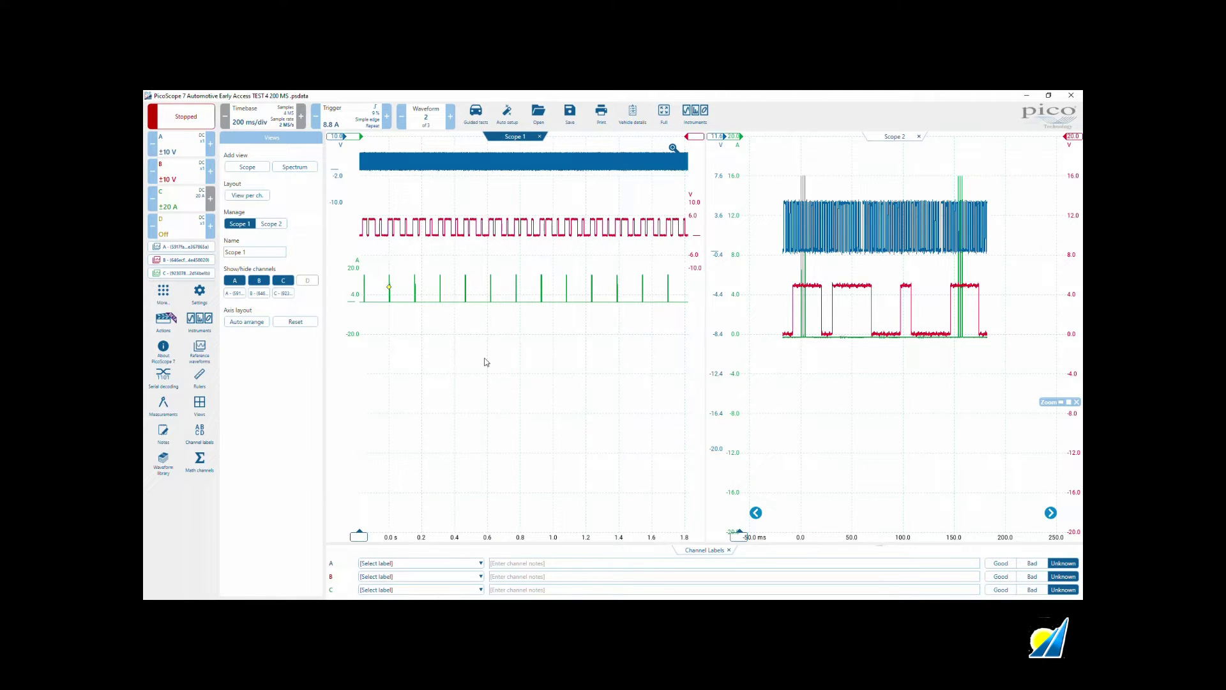
click(442, 390)
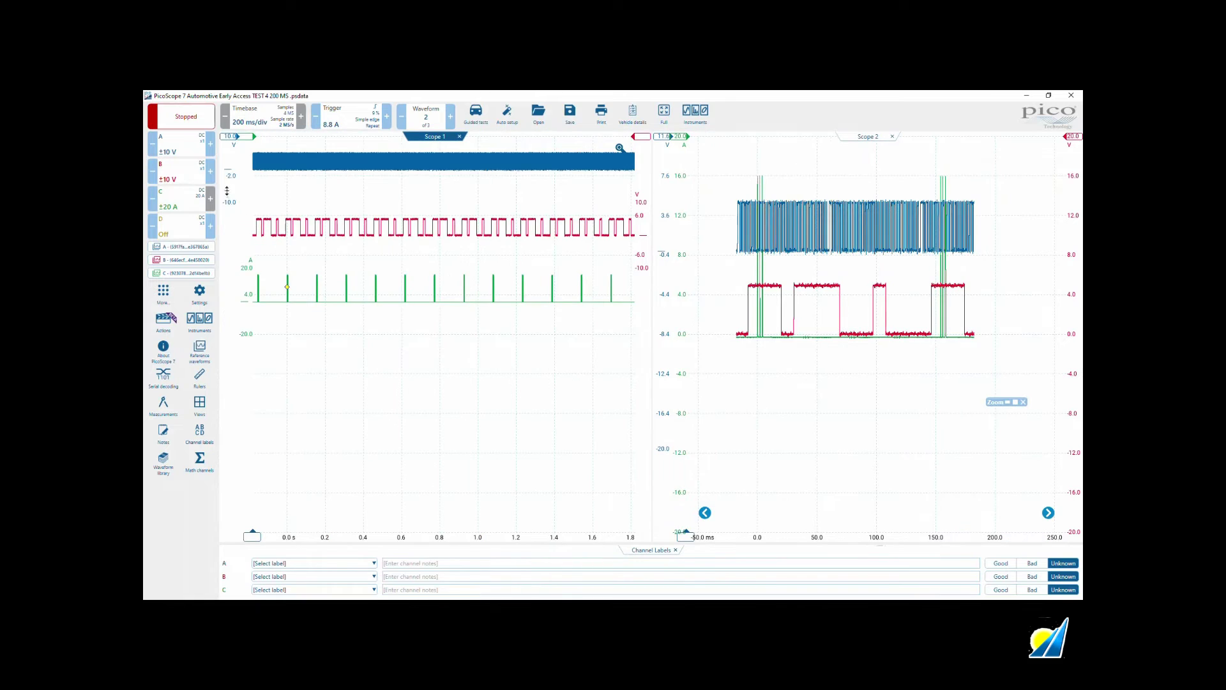
- Reposition and rescale Scope 1's crank, cam and injector axes, and reset Scope 2 to 0–1.8 s
drag(227, 191, 228, 227)
scroll(227, 225, up, 2)
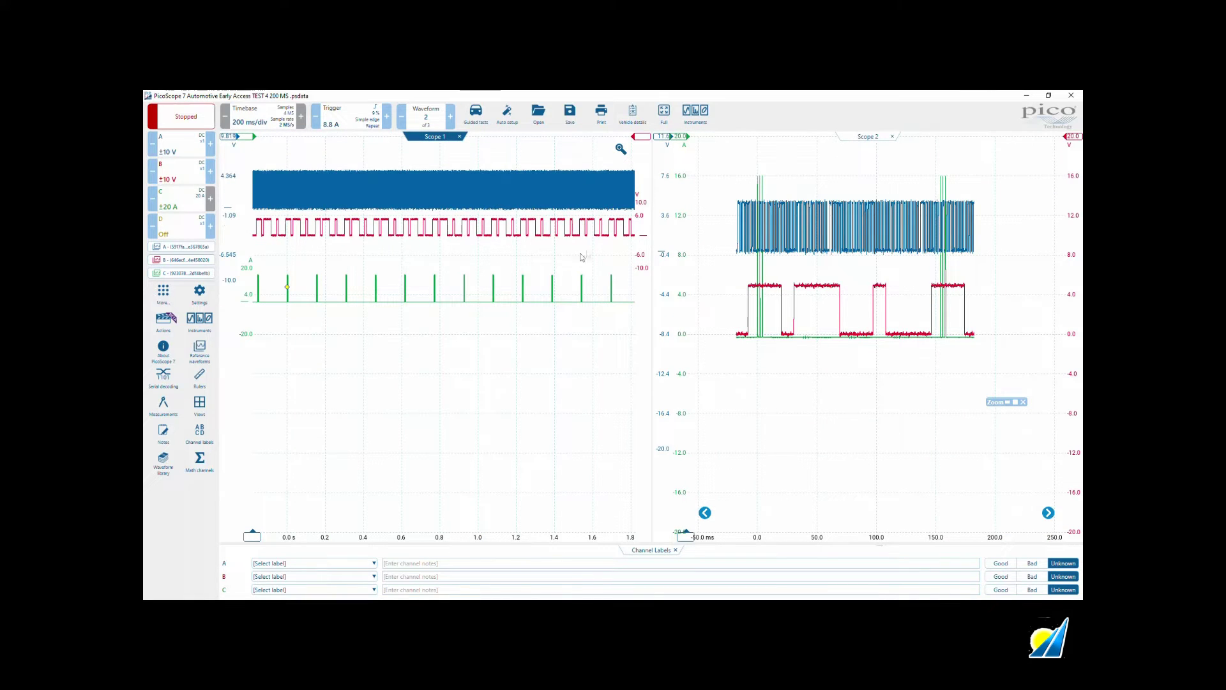
drag(643, 239, 642, 281)
scroll(643, 281, up, 3)
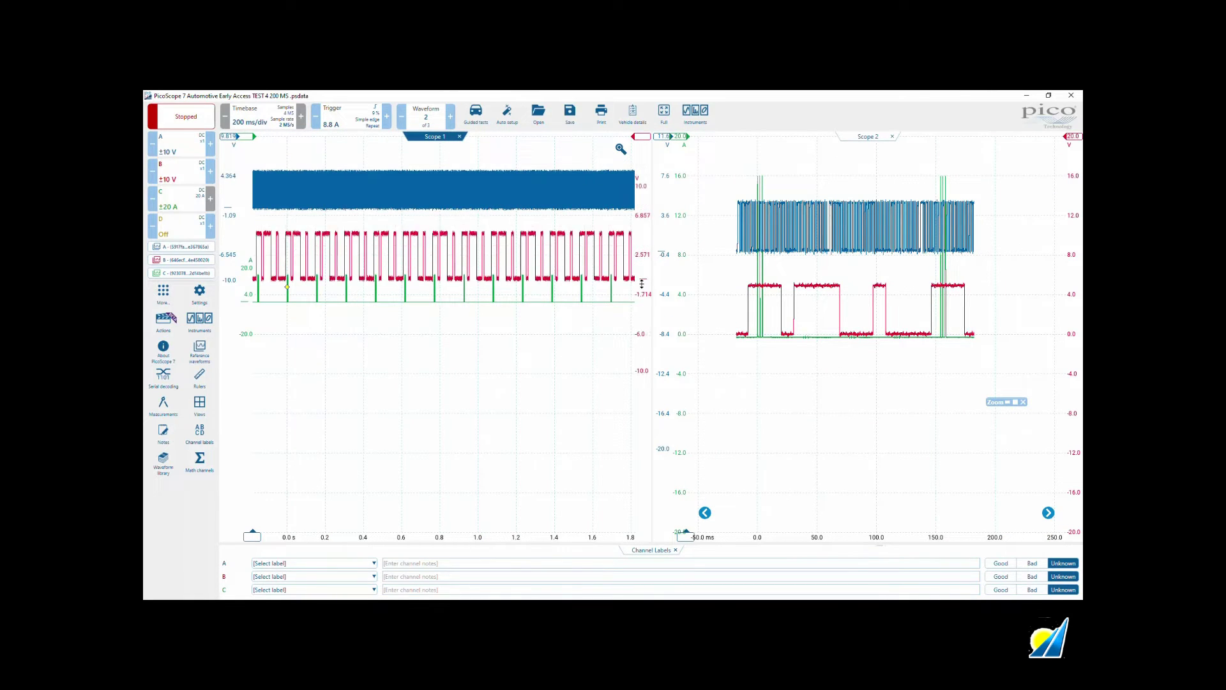
drag(255, 306, 250, 384)
scroll(249, 386, up, 2)
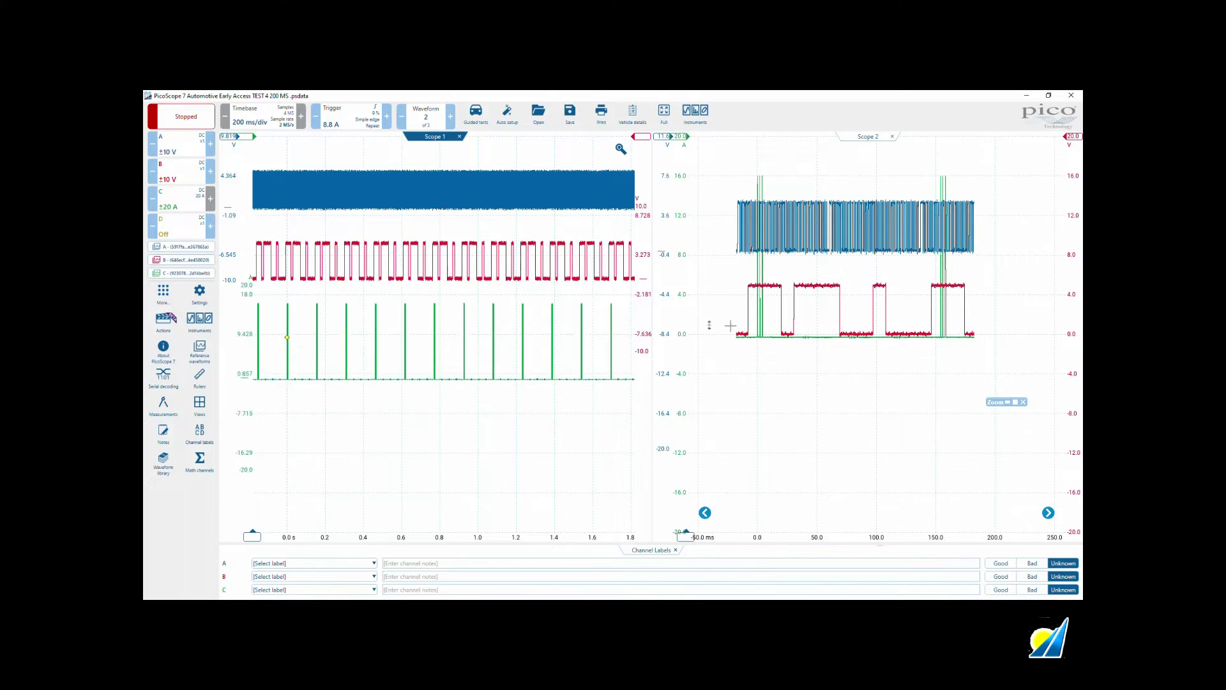
drag(683, 317, 690, 403)
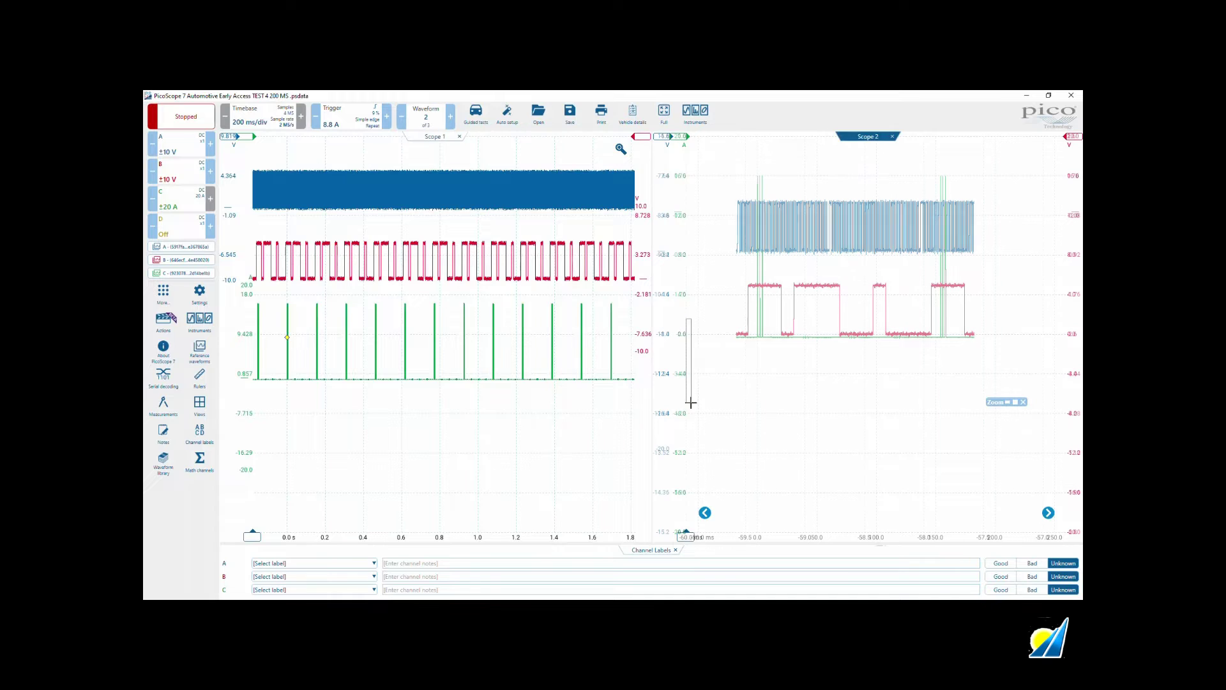
click(1023, 402)
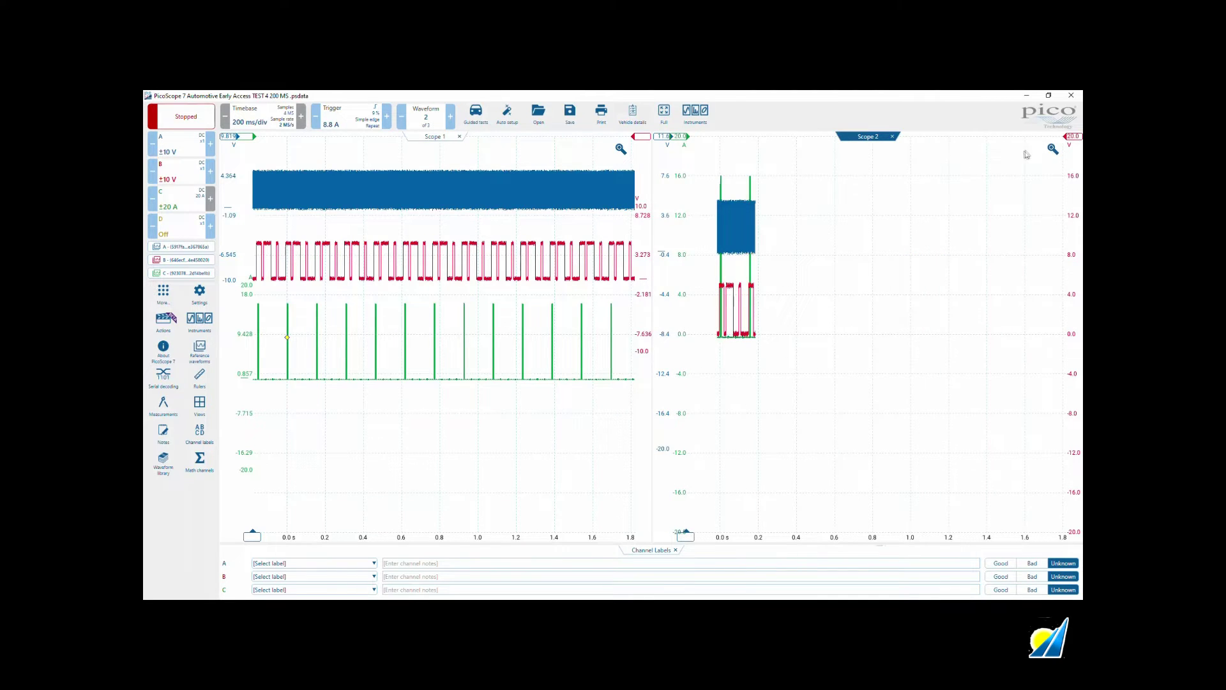
- Zoom Scope 2 to roughly 0–180 ms, lower the injector trace and raise the crank and cam traces
click(1054, 148)
drag(713, 133, 763, 534)
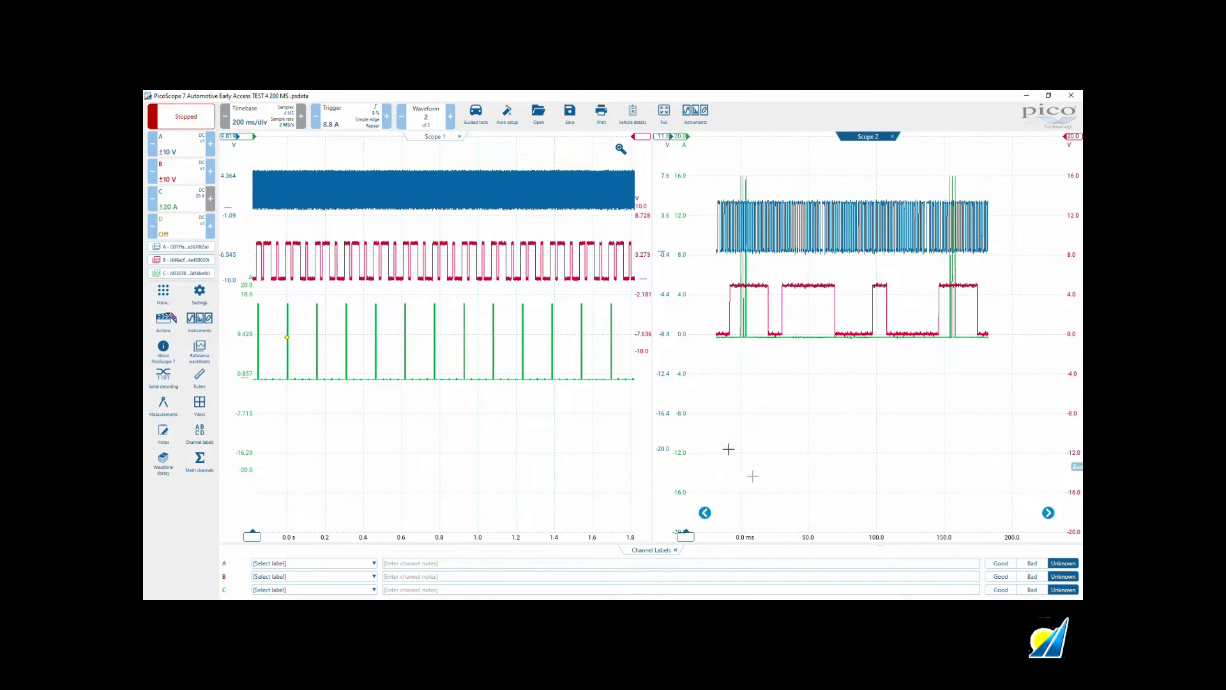
drag(680, 327, 682, 388)
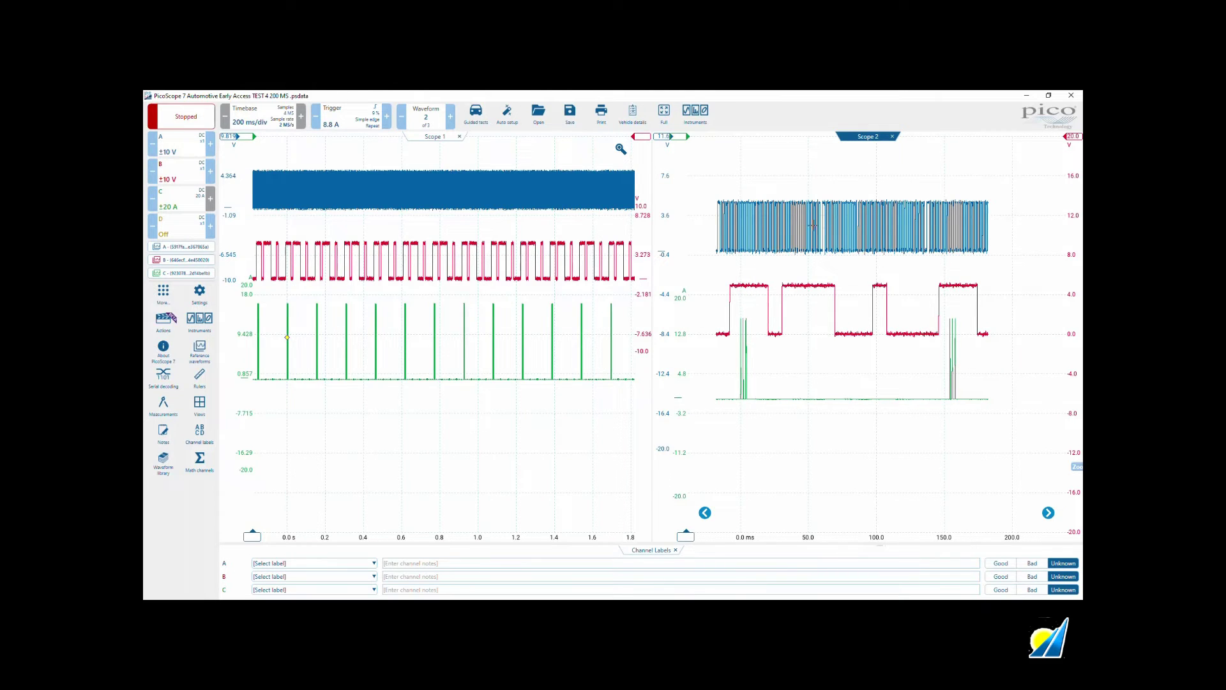
drag(664, 238, 670, 204)
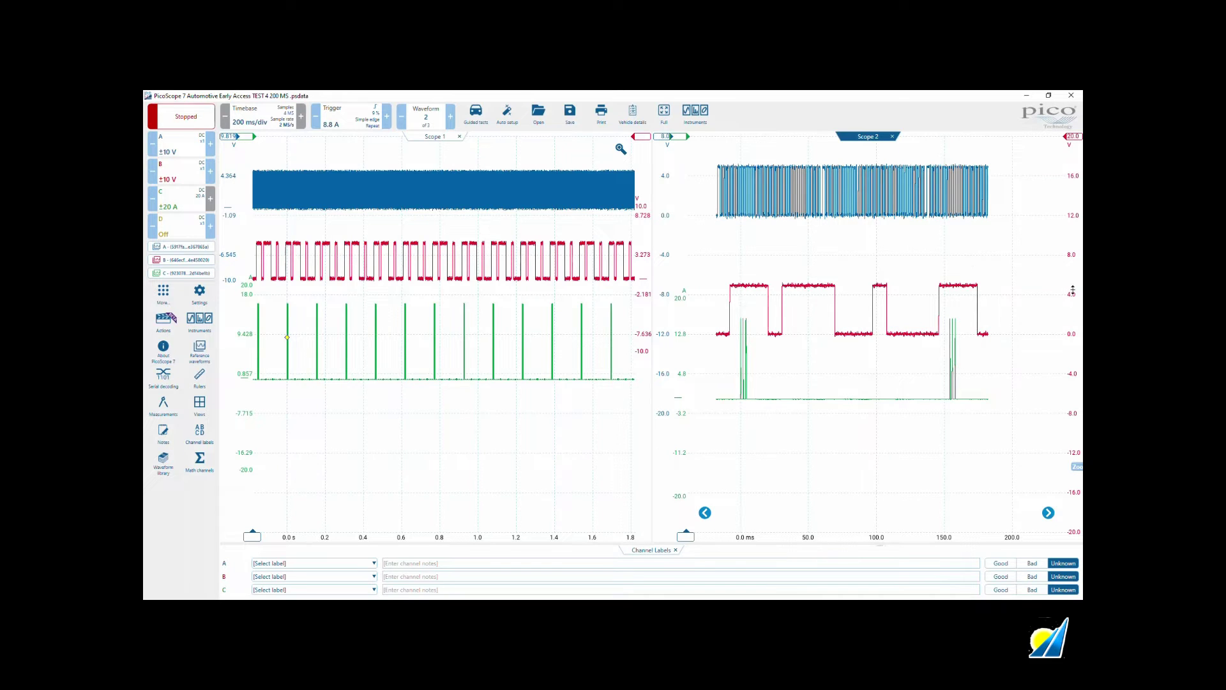
drag(1073, 291, 1075, 247)
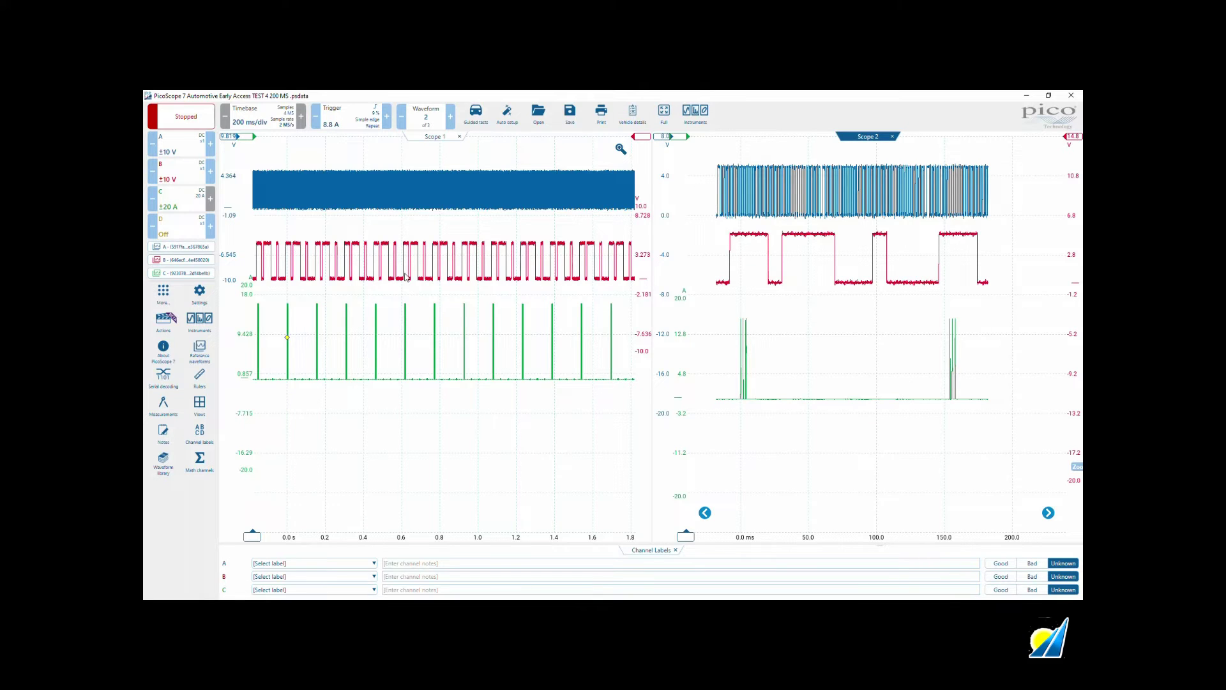
click(620, 149)
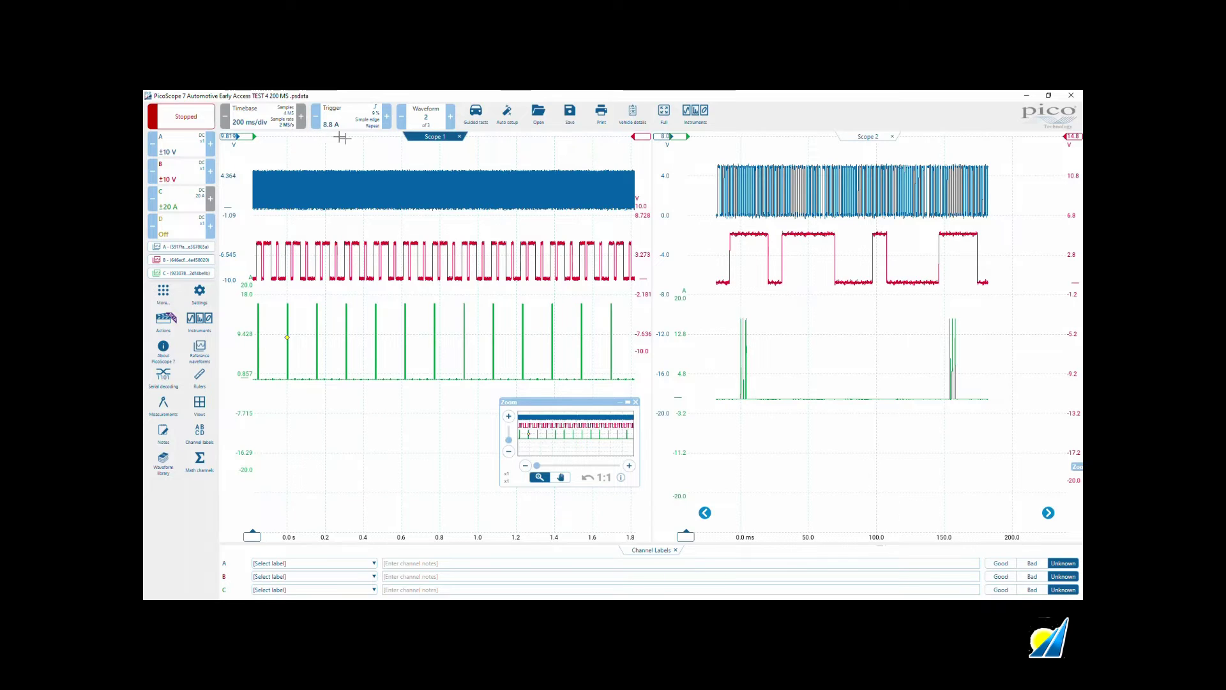
- Zoom Scope 1 to about 280–480 ms and Scope 2 to about −20 to 180 ms
drag(319, 136, 390, 538)
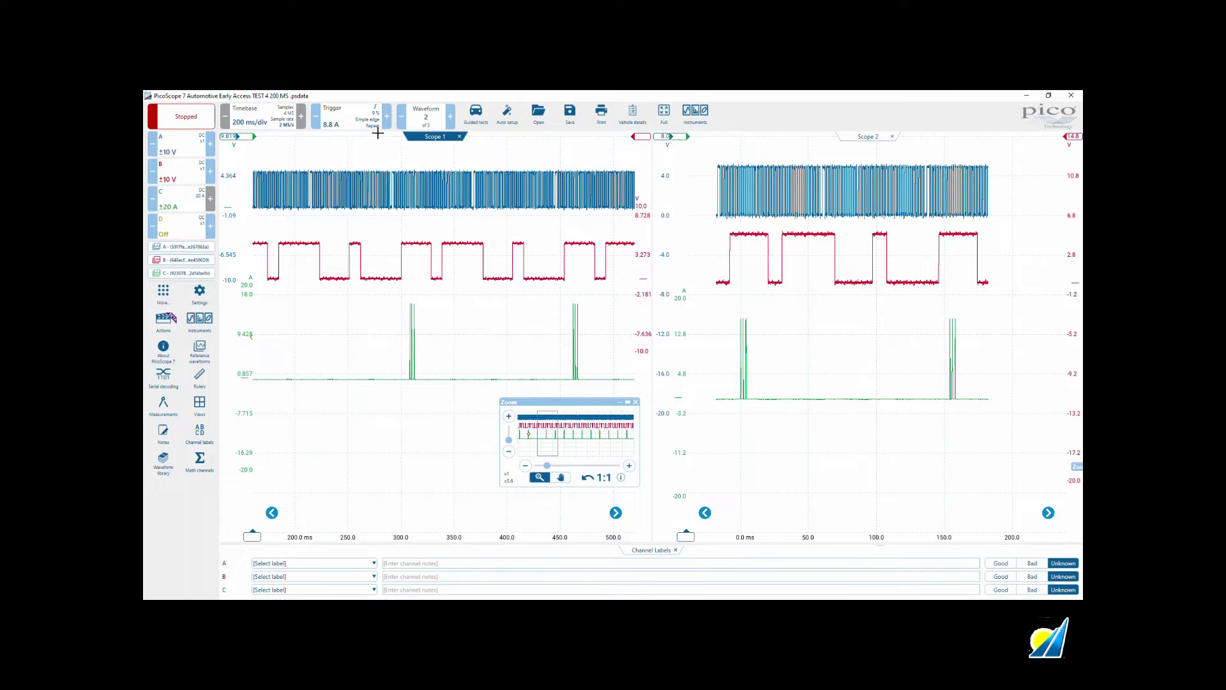
drag(377, 138, 596, 534)
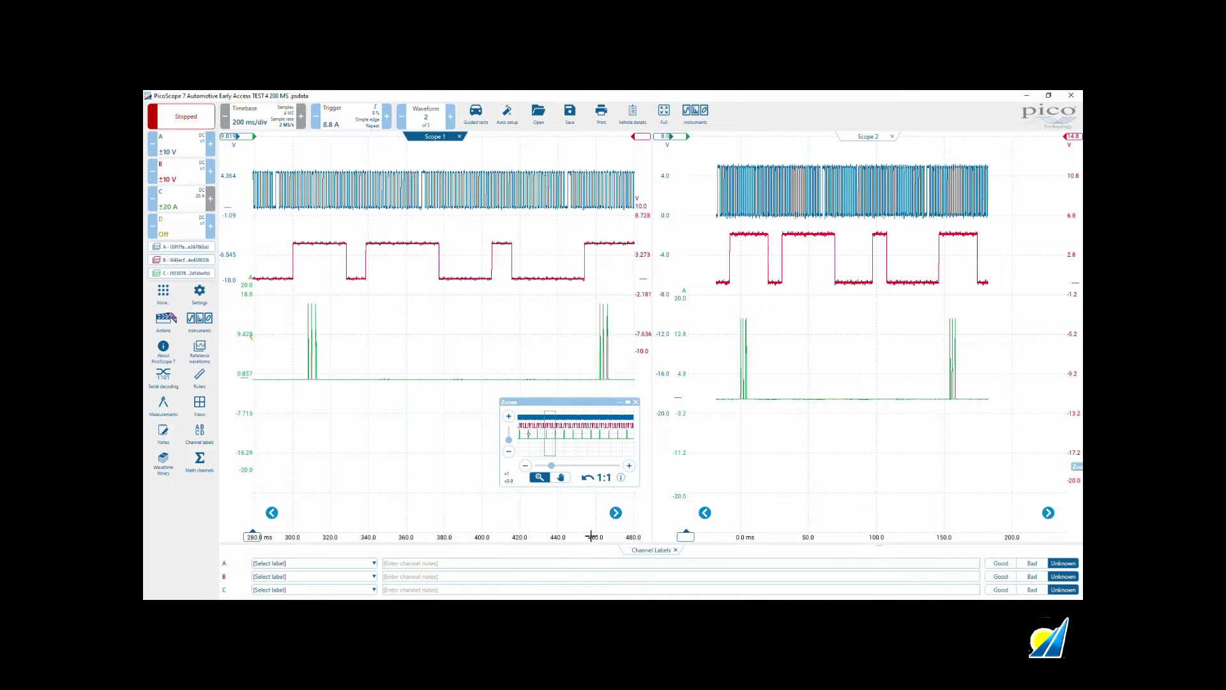
drag(586, 404, 423, 414)
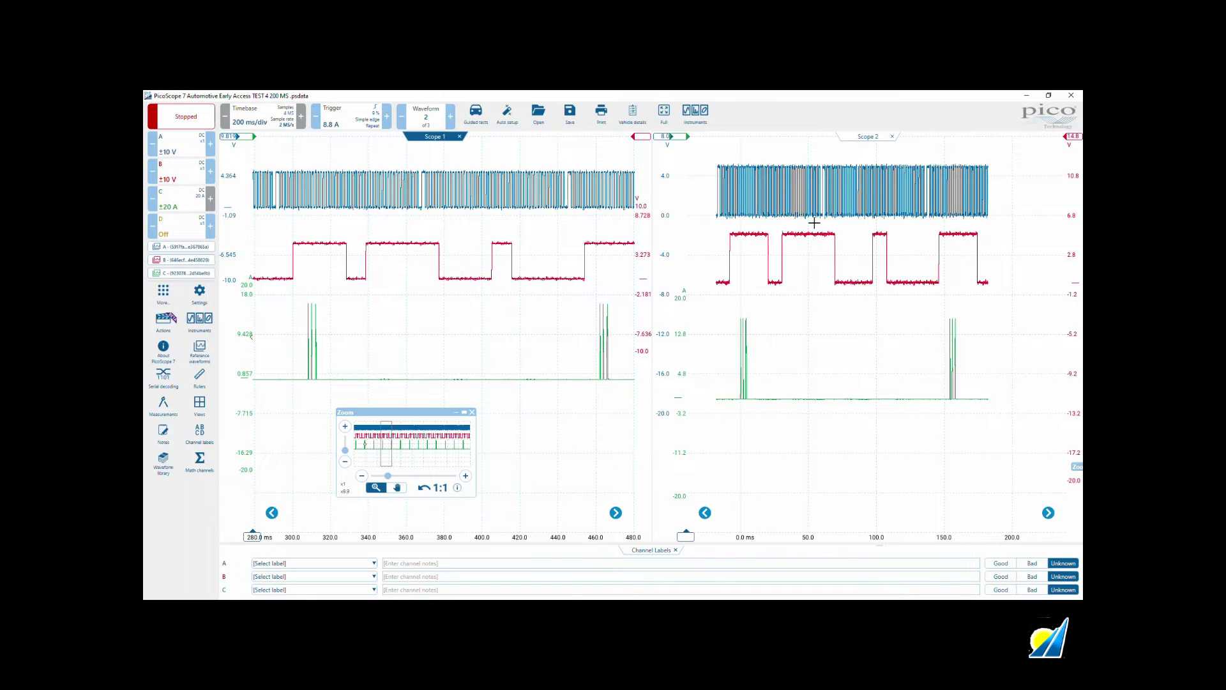
drag(705, 135, 989, 533)
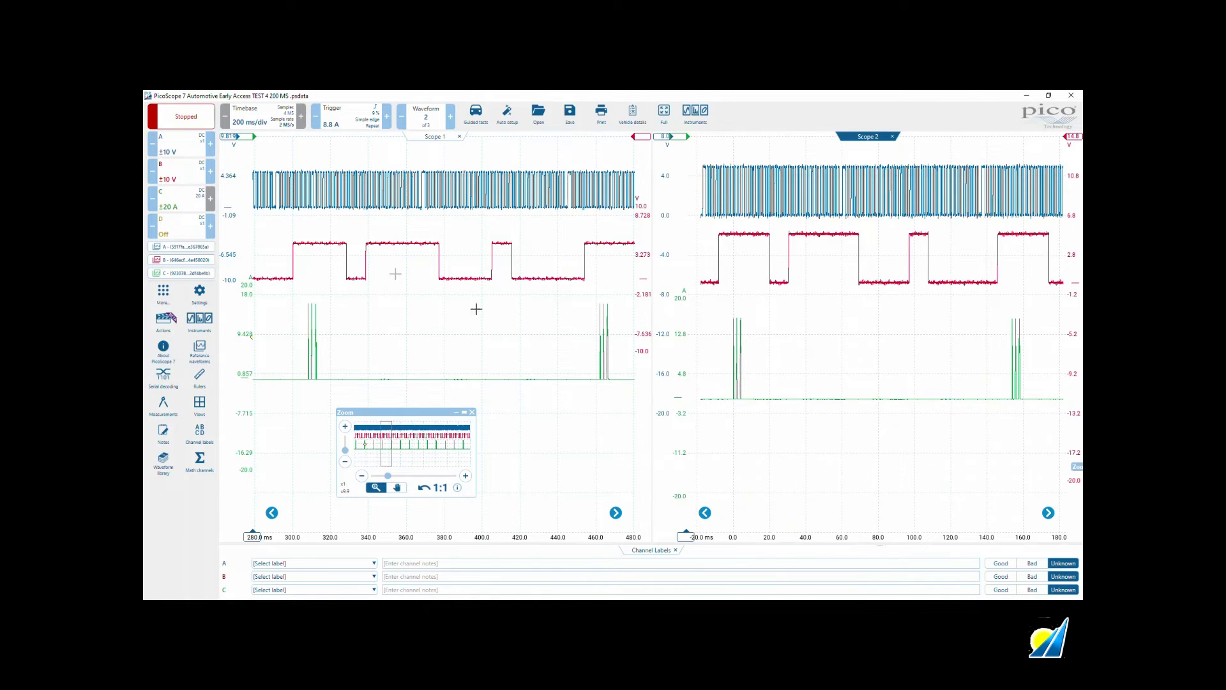
click(199, 377)
- Switch phase rulers on and lay a 0–720° phase ruler across Scope 2 in 180° partitions
click(271, 193)
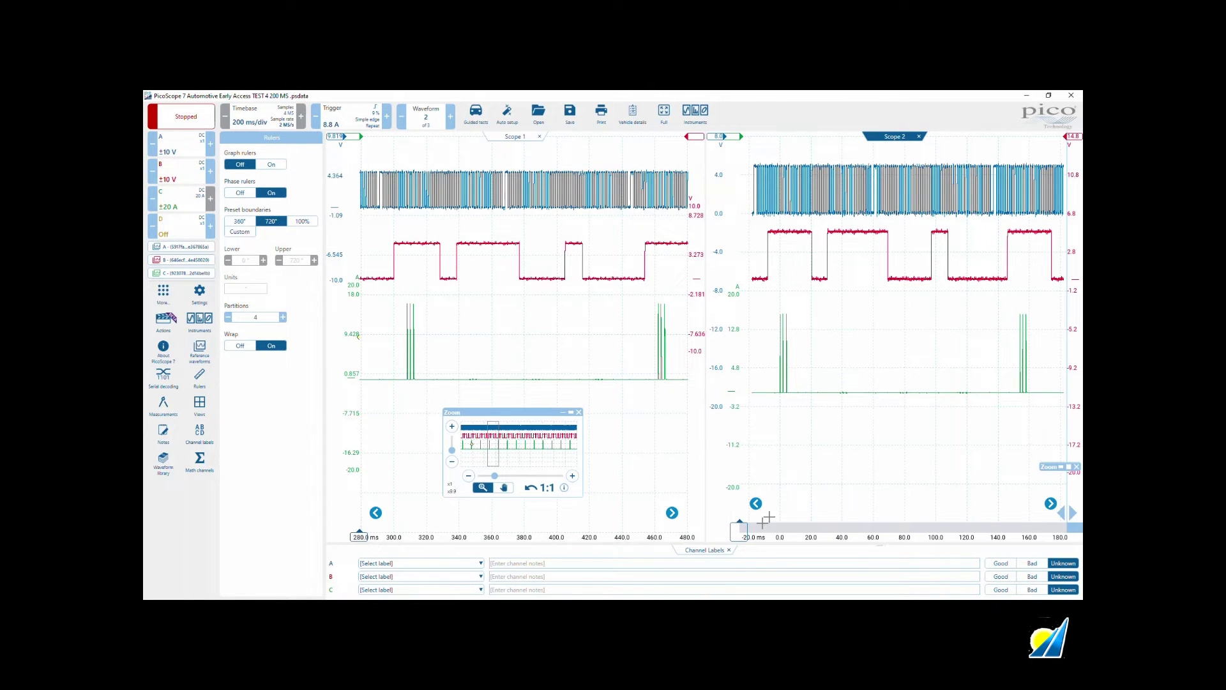
click(905, 460)
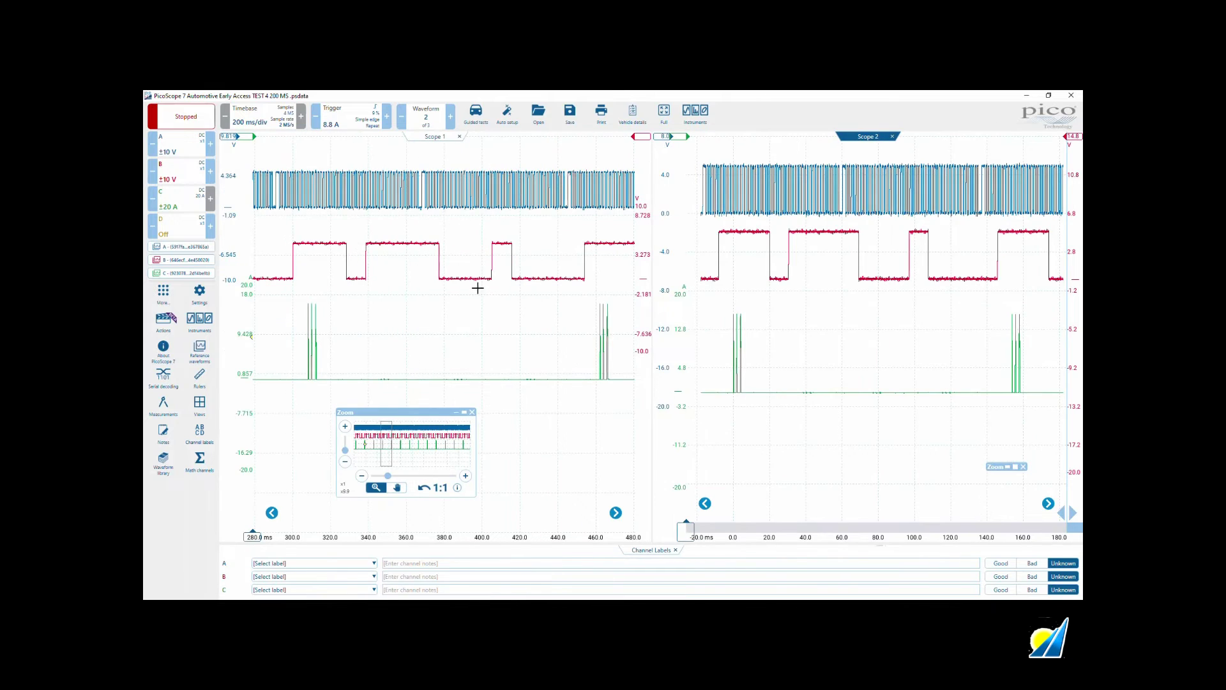
click(199, 377)
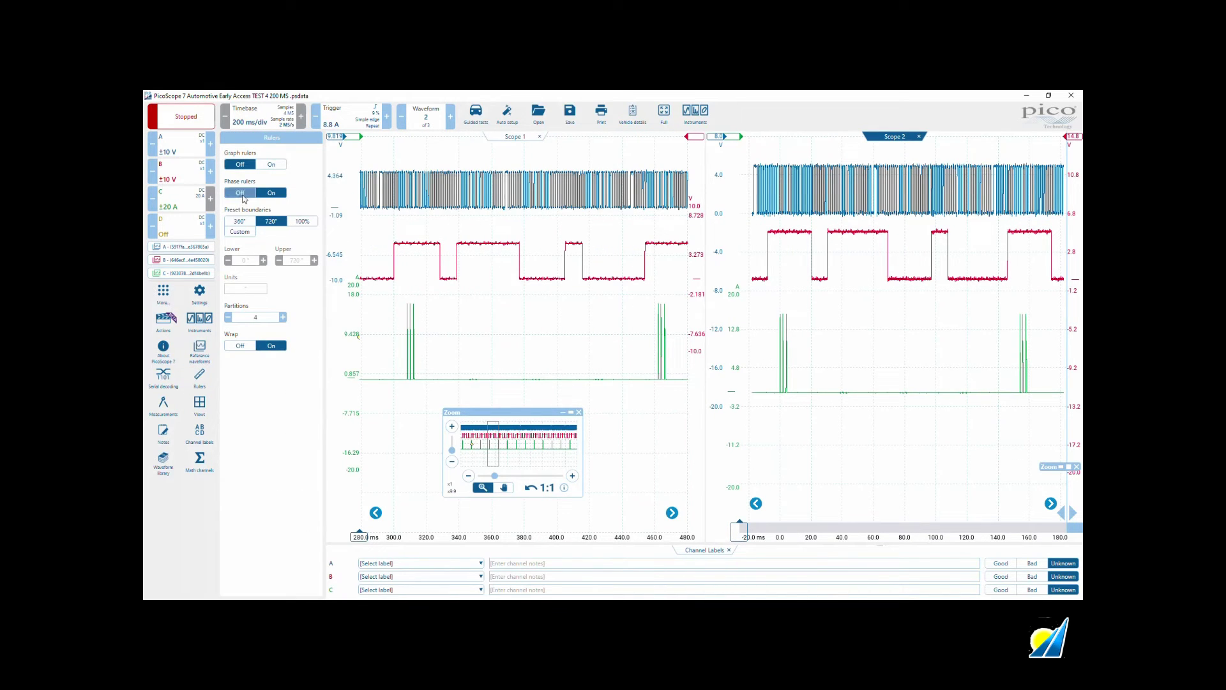
click(800, 439)
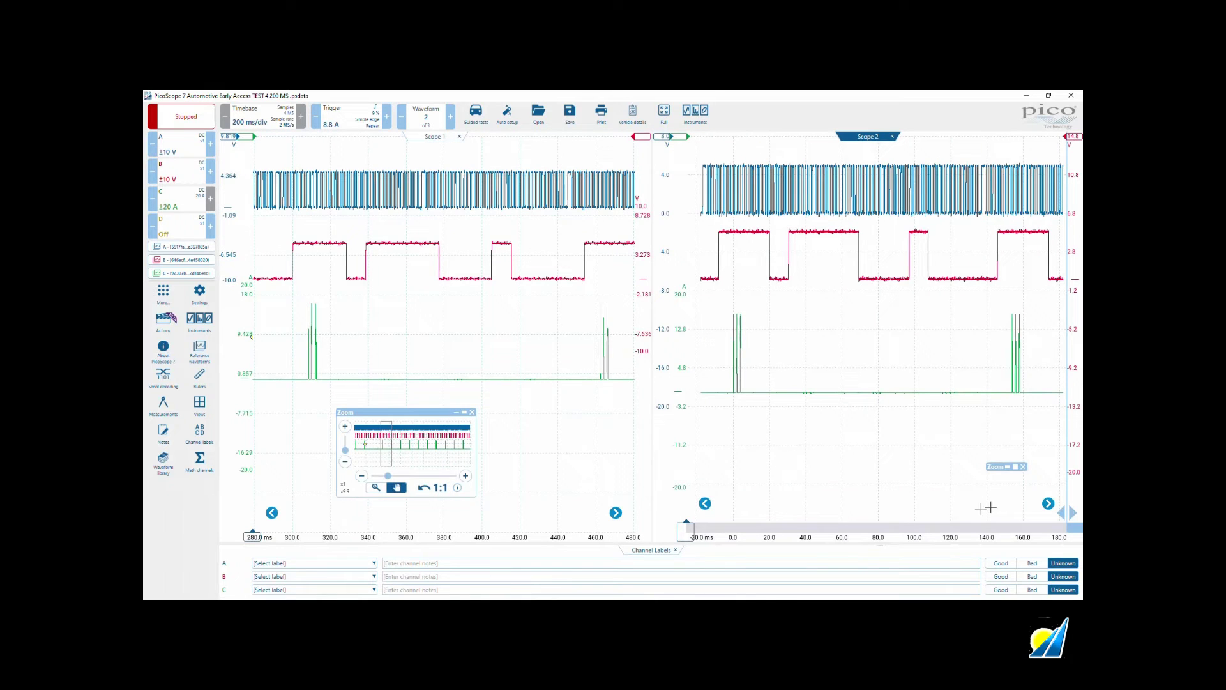
drag(1068, 513, 637, 500)
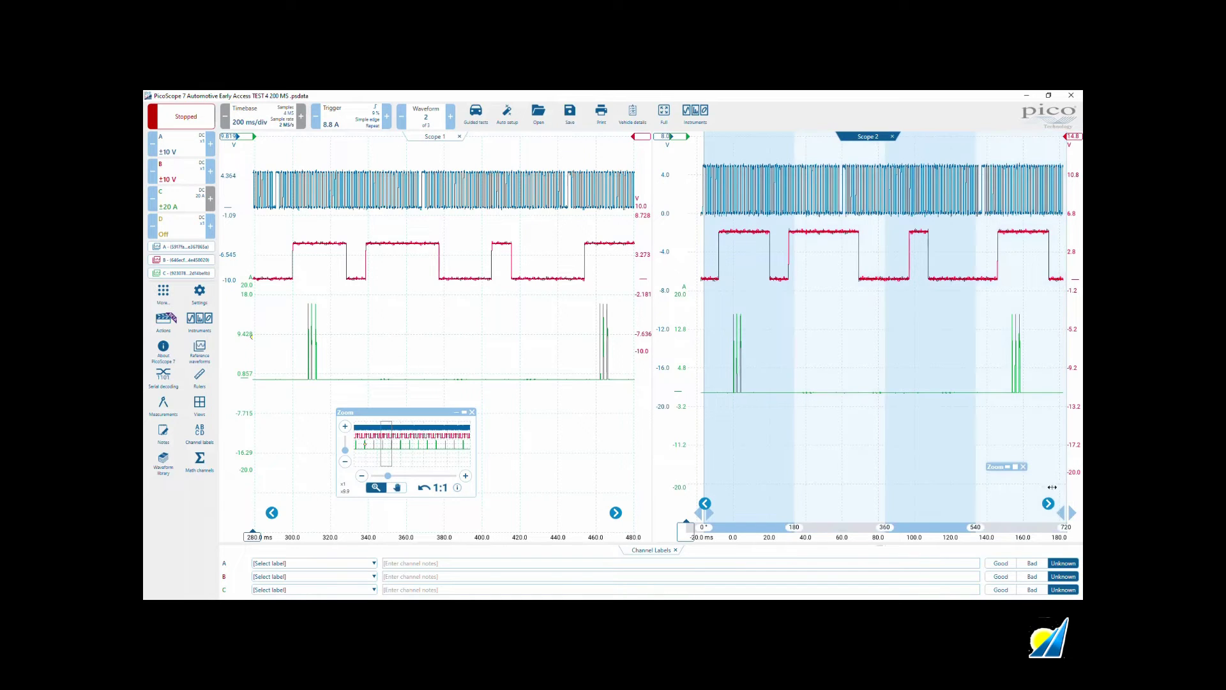
- Fit the 720° span to one cycle, zoom Scope 2 to about ±17 ms, and add a ruler at −15.13 ms
drag(1066, 487, 981, 486)
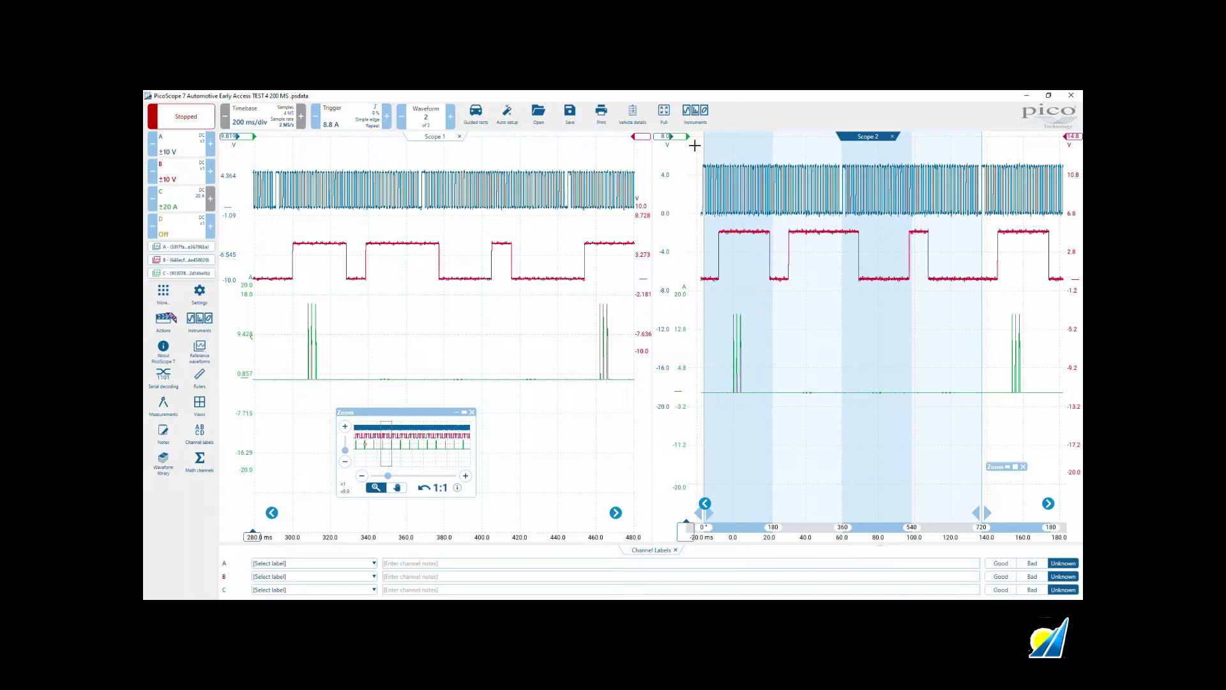
drag(696, 133, 766, 531)
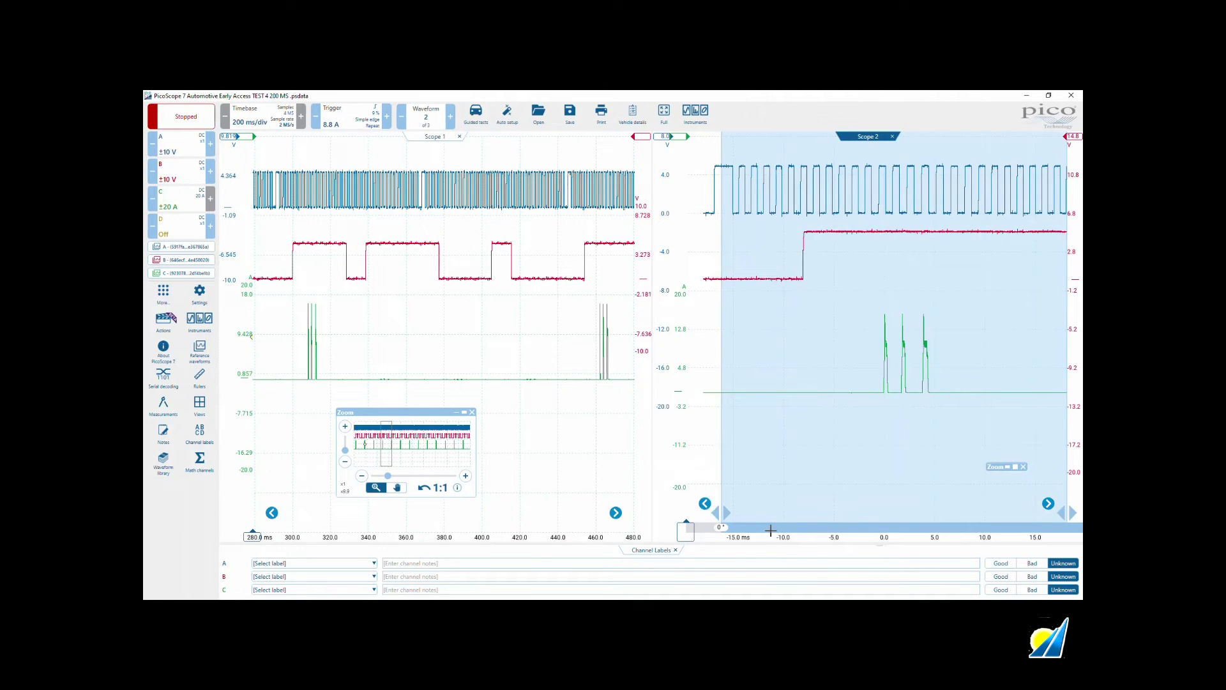
mouse_move(678, 534)
mouse_down()
mouse_move(727, 465)
mouse_move(713, 481)
mouse_up()
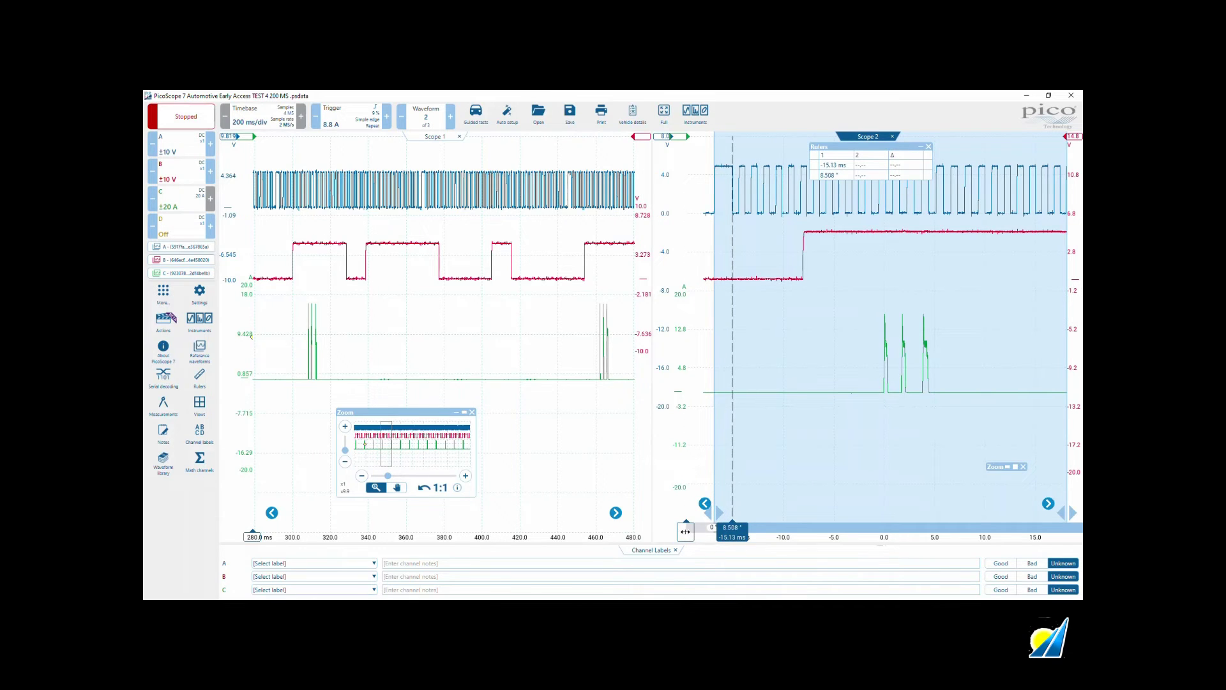
- Add a second time ruler at −8.122 ms on the cam edge, measuring 7.005 ms and 32.77°
drag(683, 531, 802, 431)
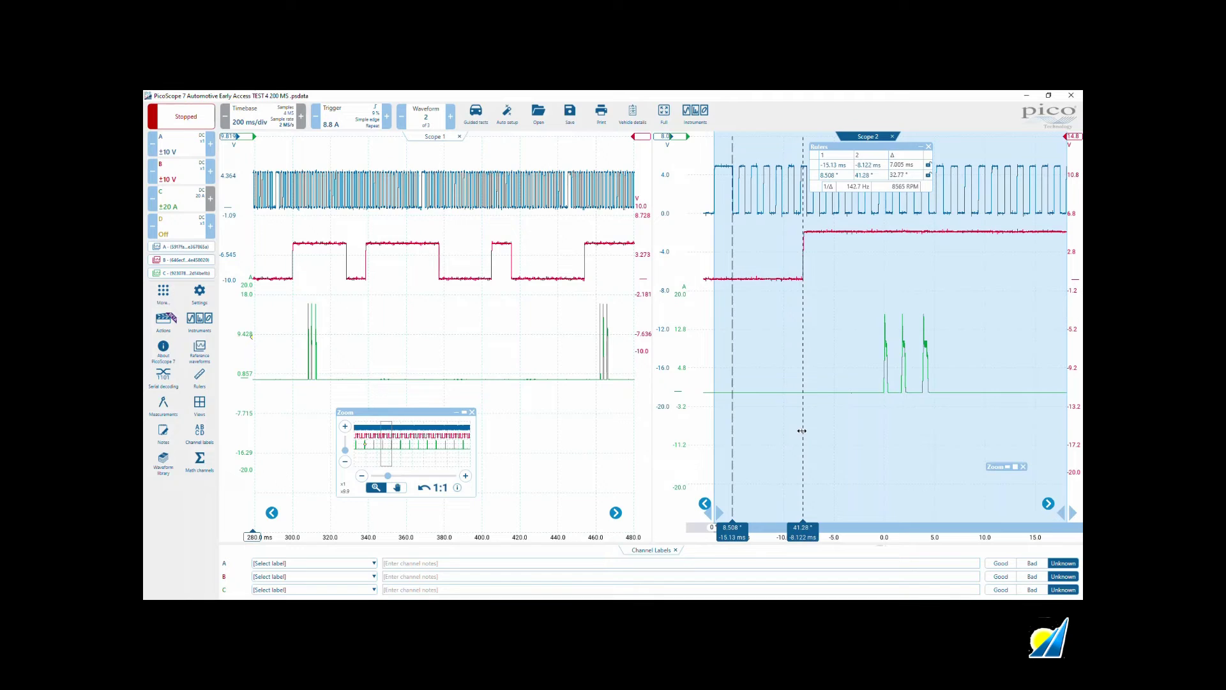
drag(895, 146, 1010, 259)
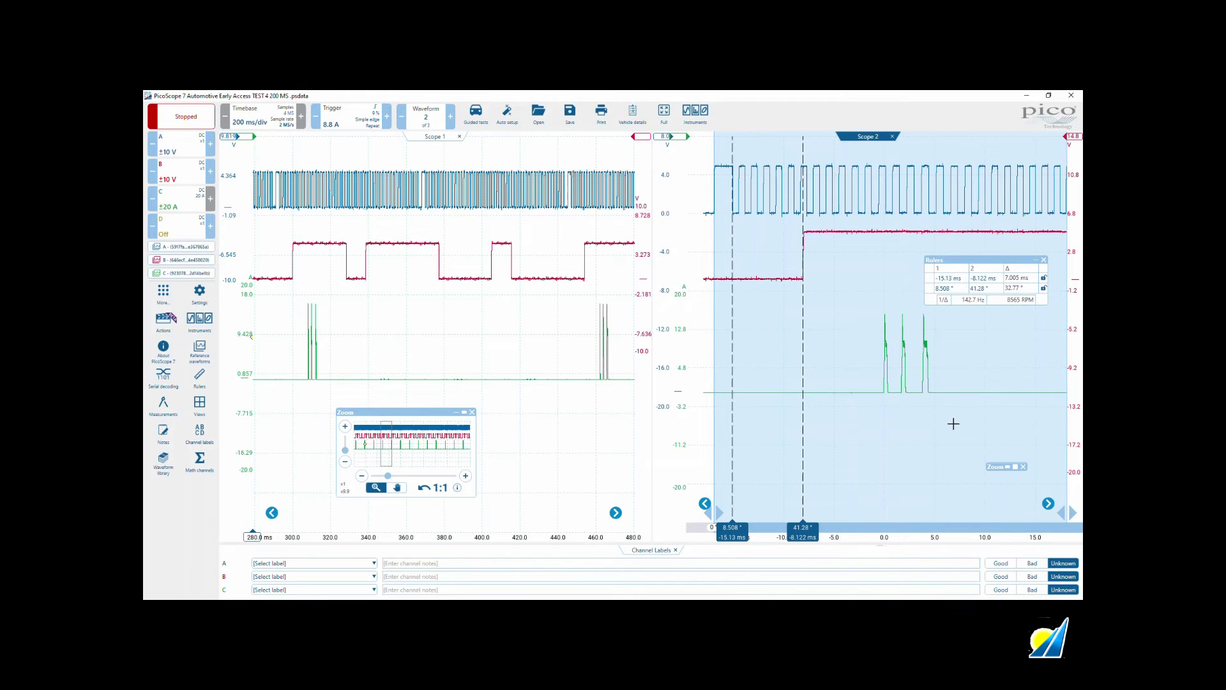
click(571, 475)
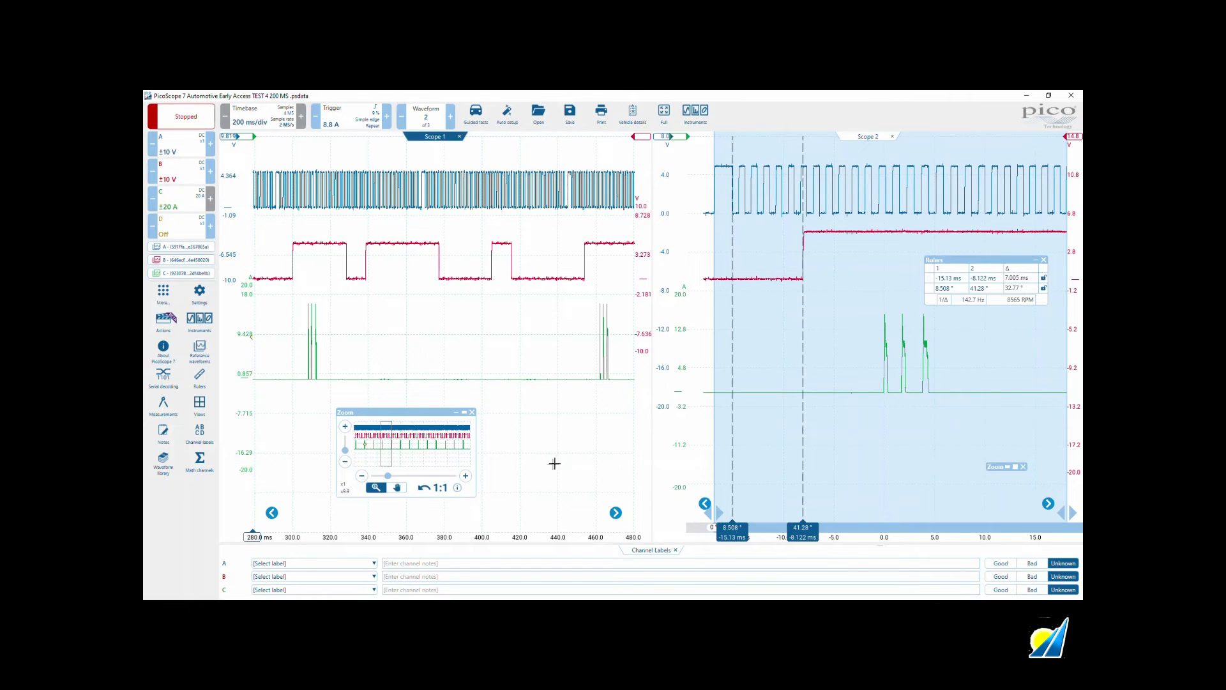
- Enable phase rulers for Scope 1 in the Rulers settings
key(h)
click(199, 378)
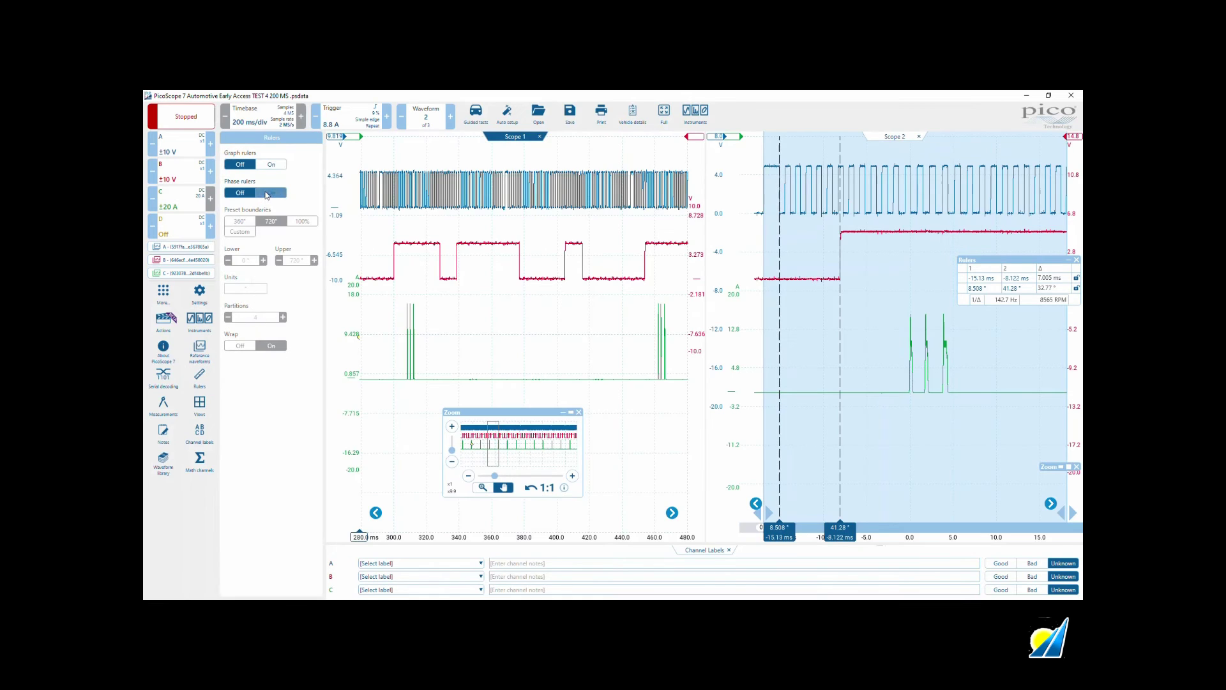
click(383, 416)
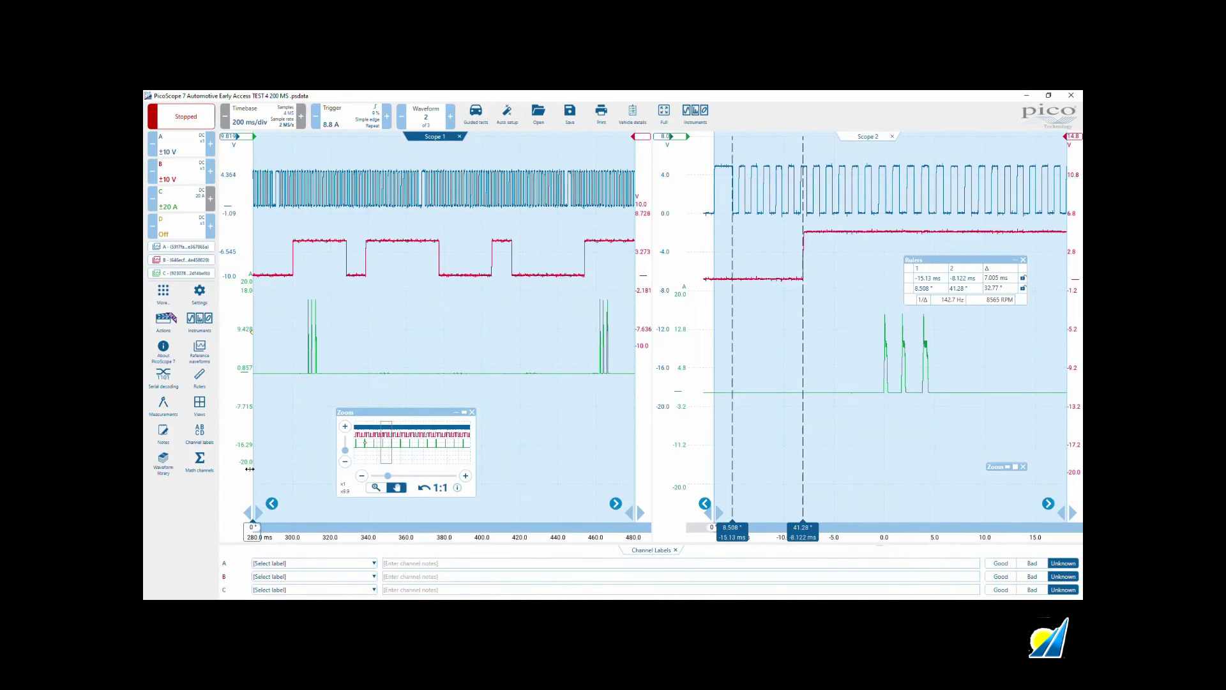
- Span Scope 1's 0–720° phase ruler over one engine cycle and zoom to about 285–328 ms
drag(251, 469, 275, 441)
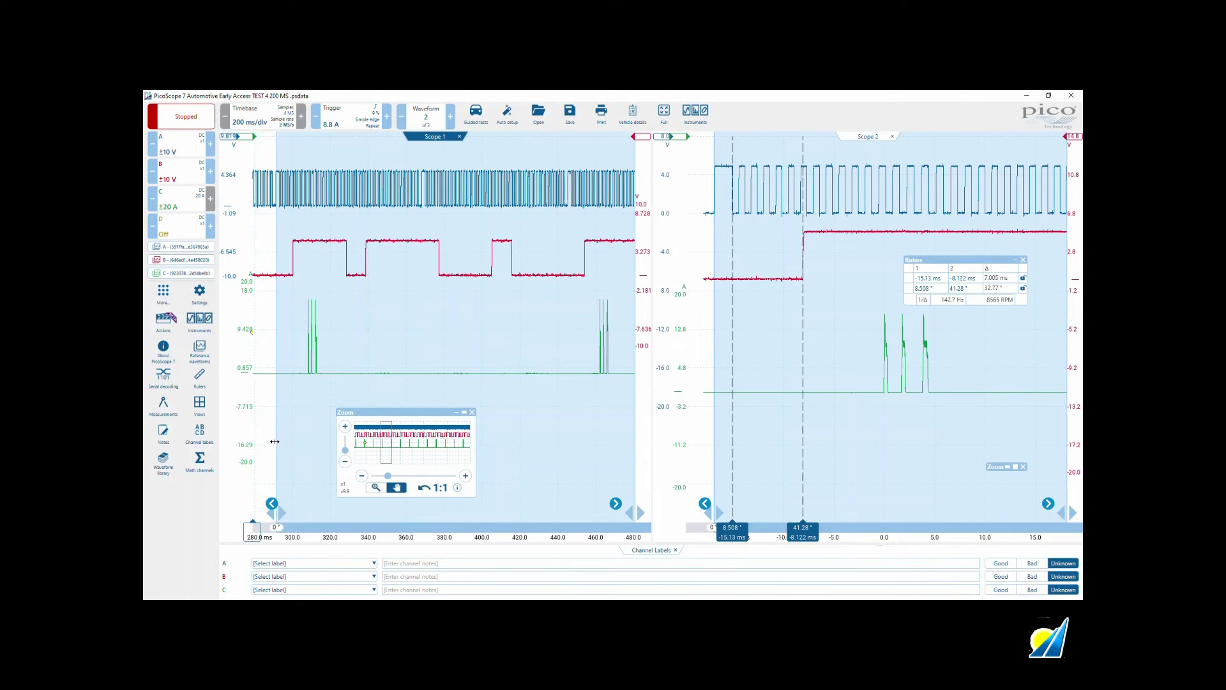
click(635, 447)
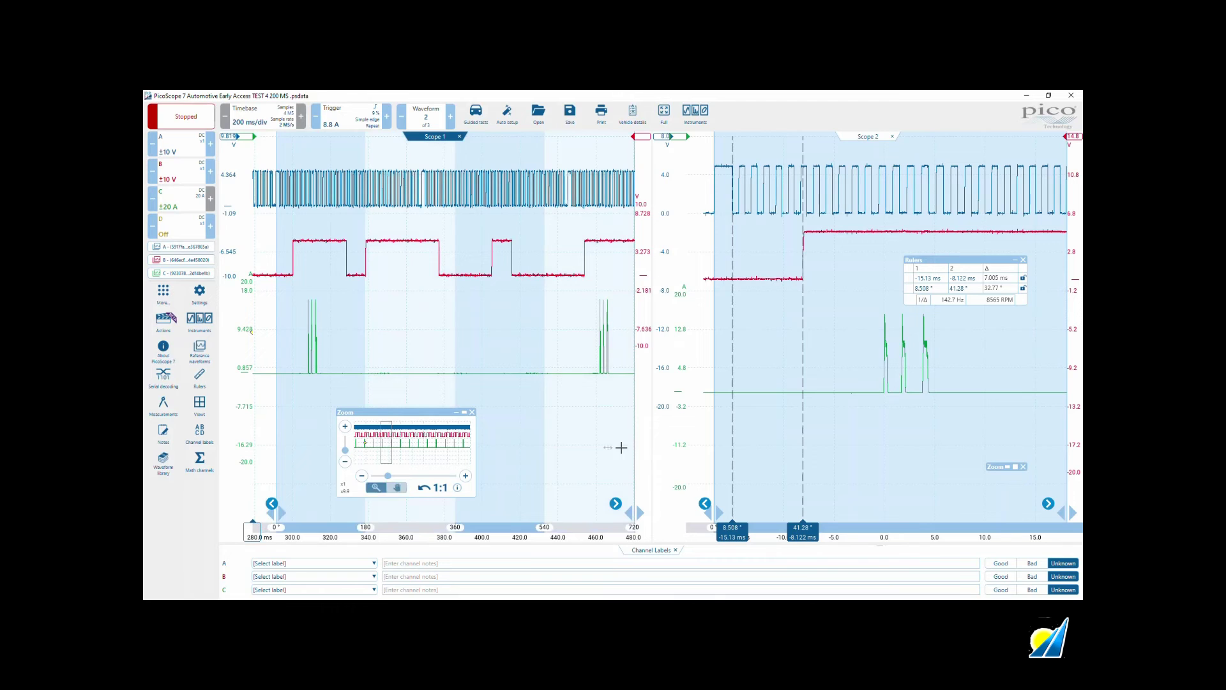
drag(634, 447, 566, 399)
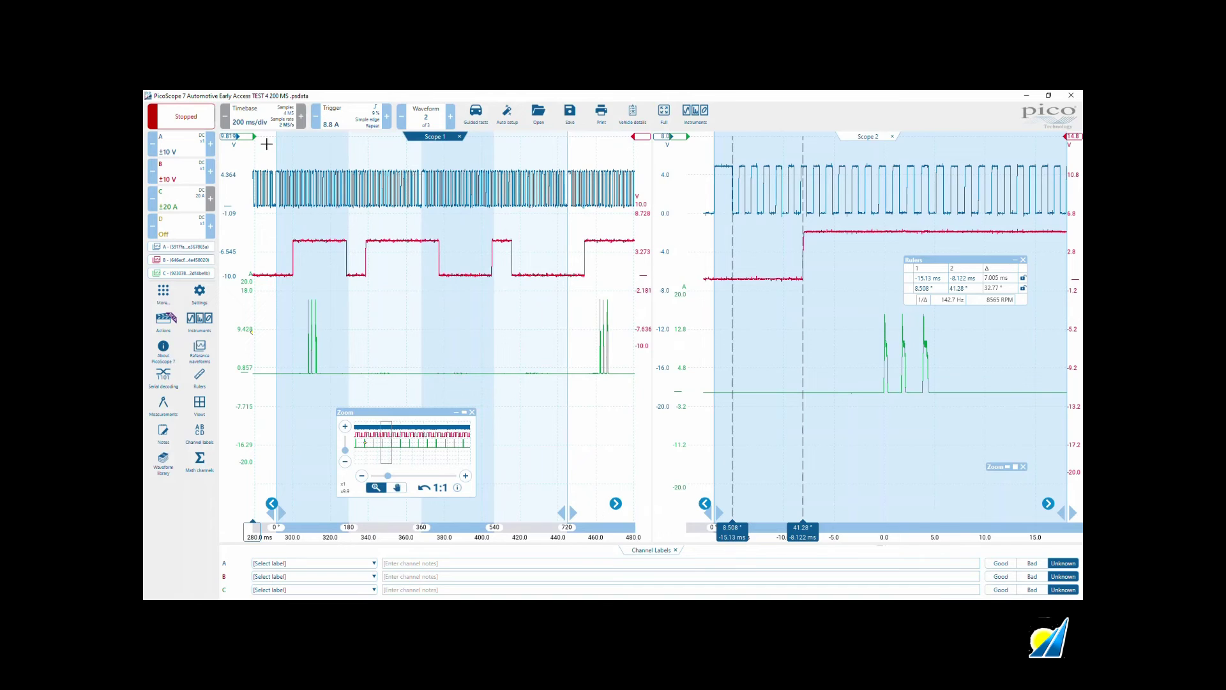
drag(262, 137, 344, 525)
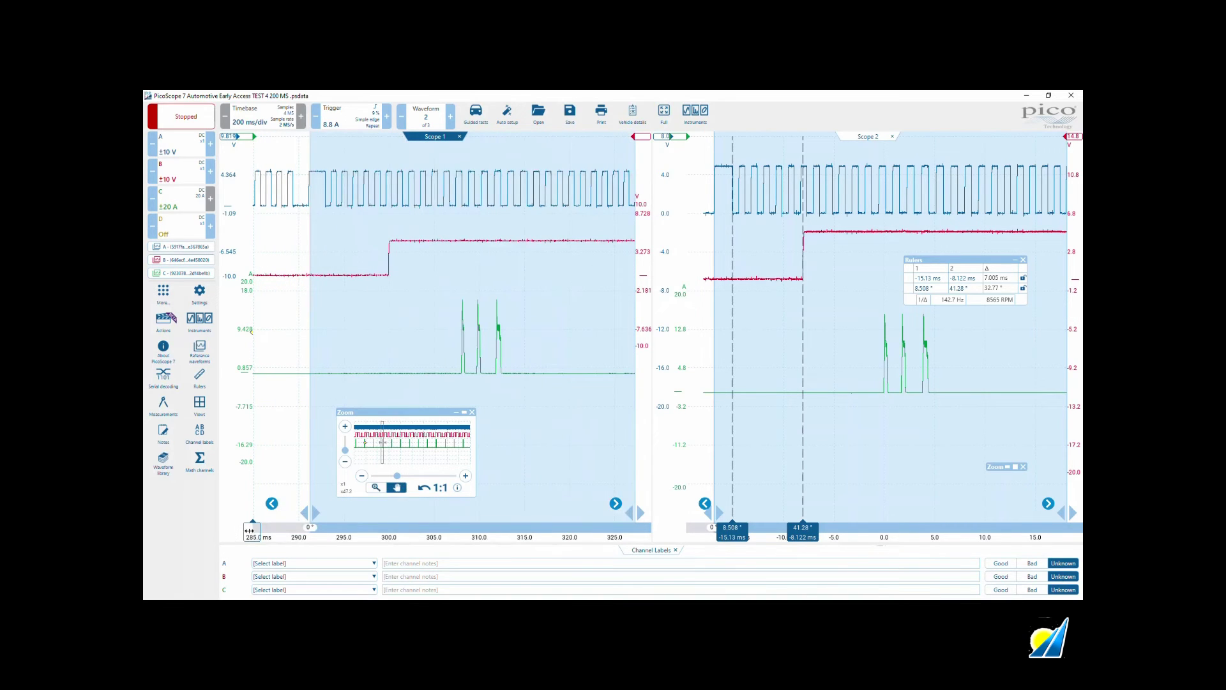
- Place Scope 1 time rulers at 292.9 and 299.9 ms (7.056 ms, 33.09°), readout below the waveforms
drag(249, 531, 322, 426)
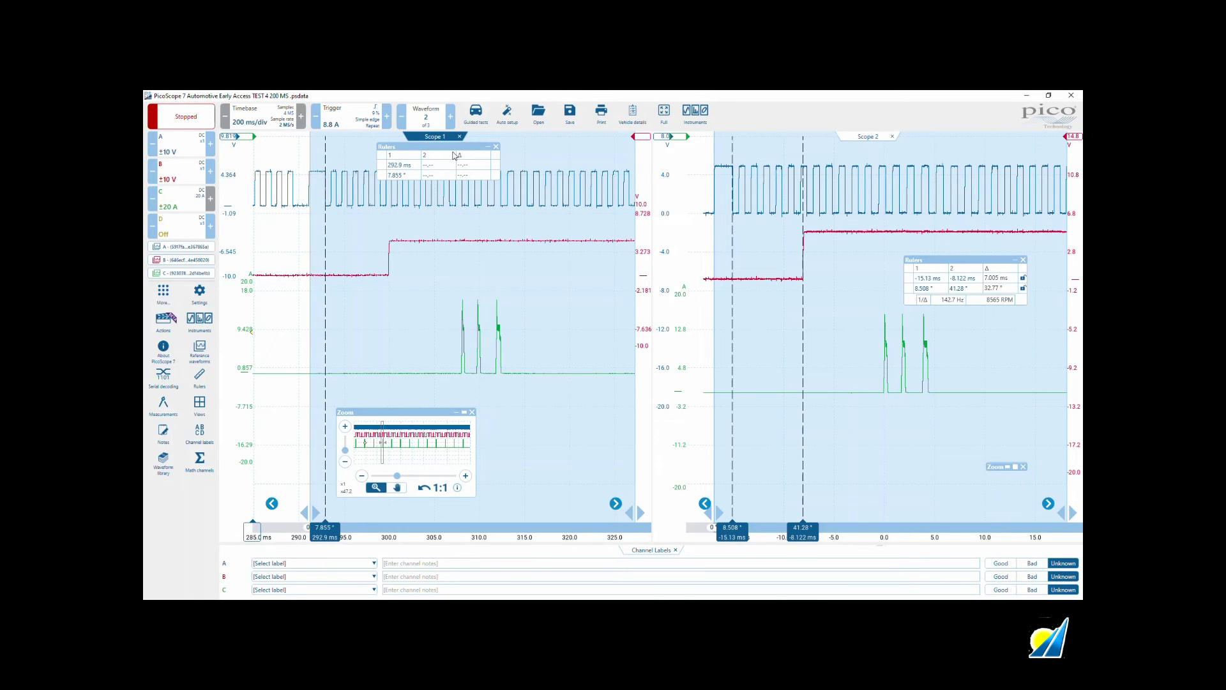
drag(455, 144, 539, 140)
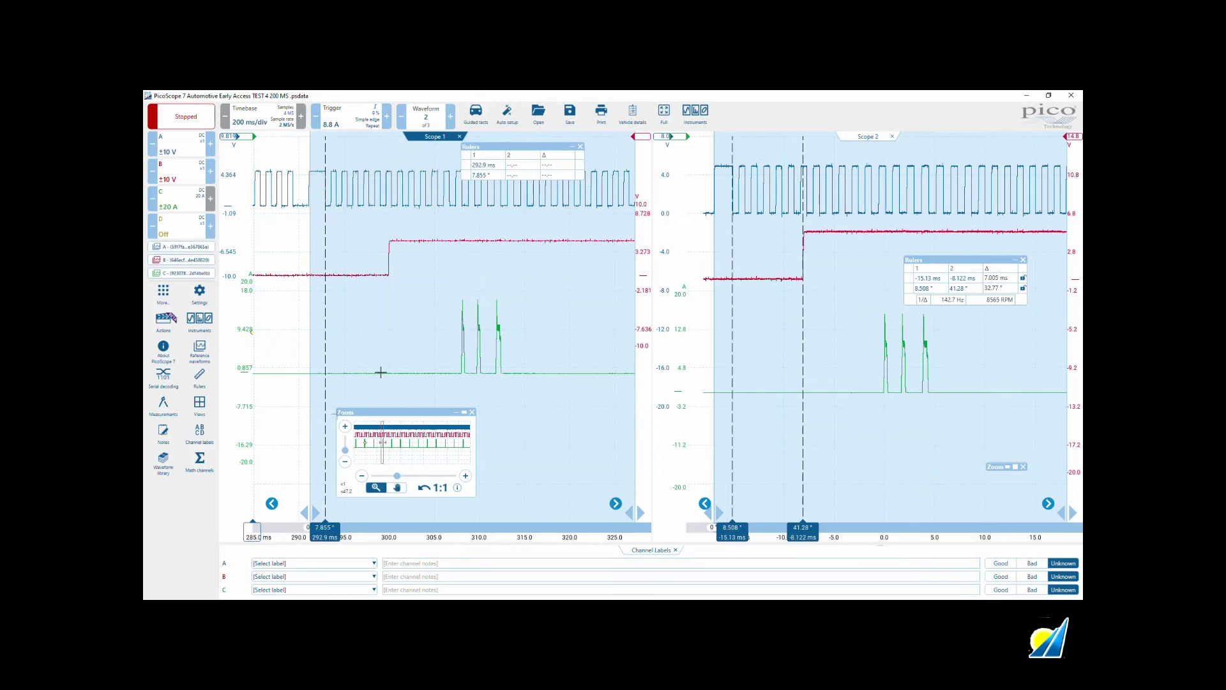
drag(258, 529, 394, 393)
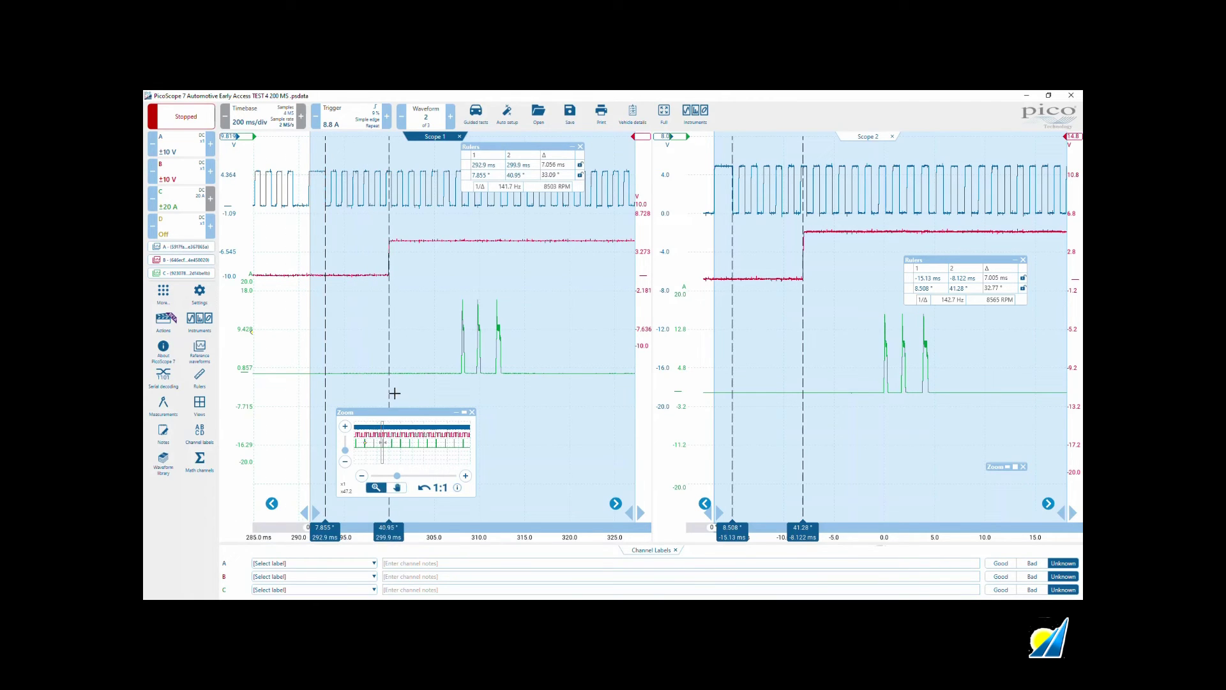
drag(530, 147, 570, 416)
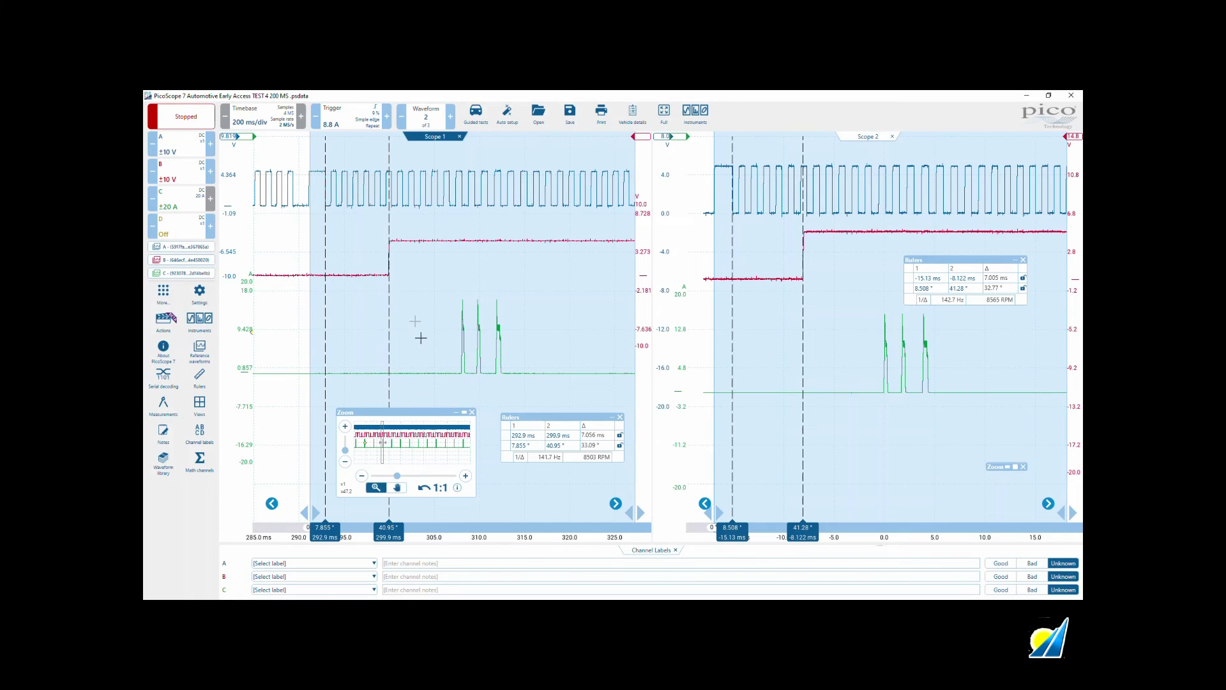
click(917, 413)
click(177, 273)
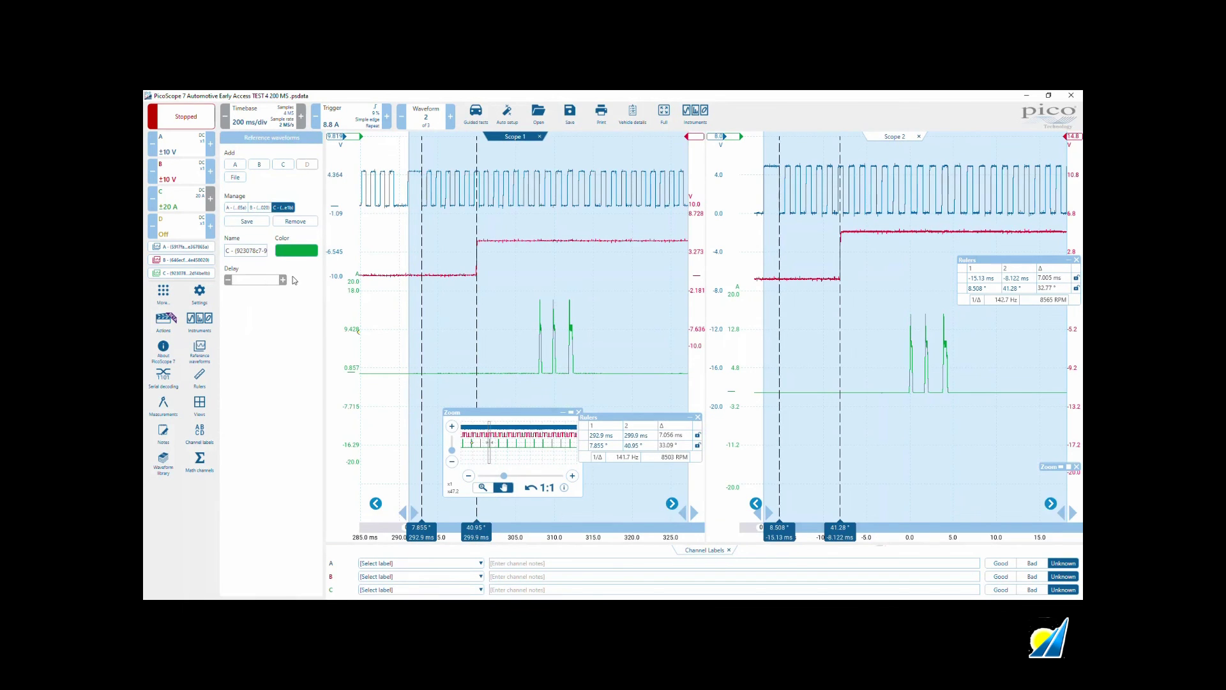